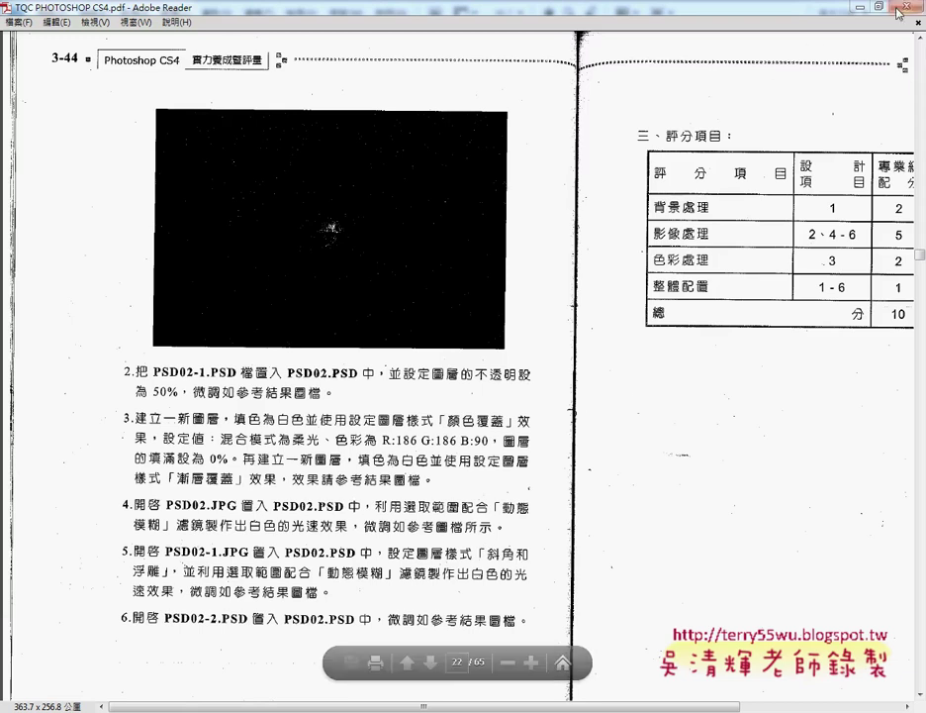
Bring the PSD02-1.JPG 回憶 title image forward and deselect its existing selection.
key("alt+Tab")
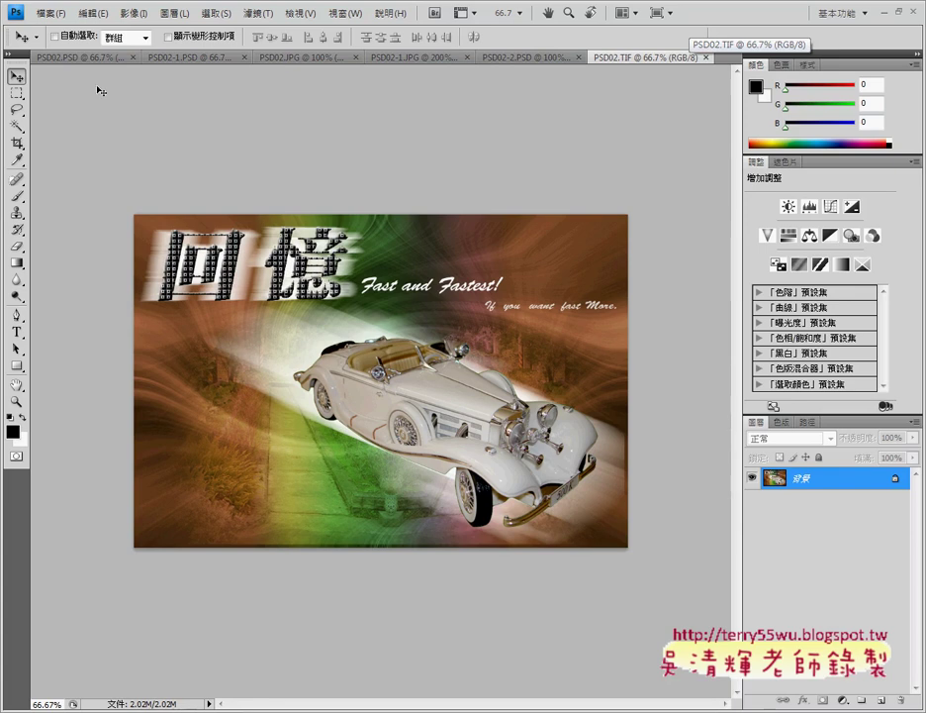
left_click(76, 57)
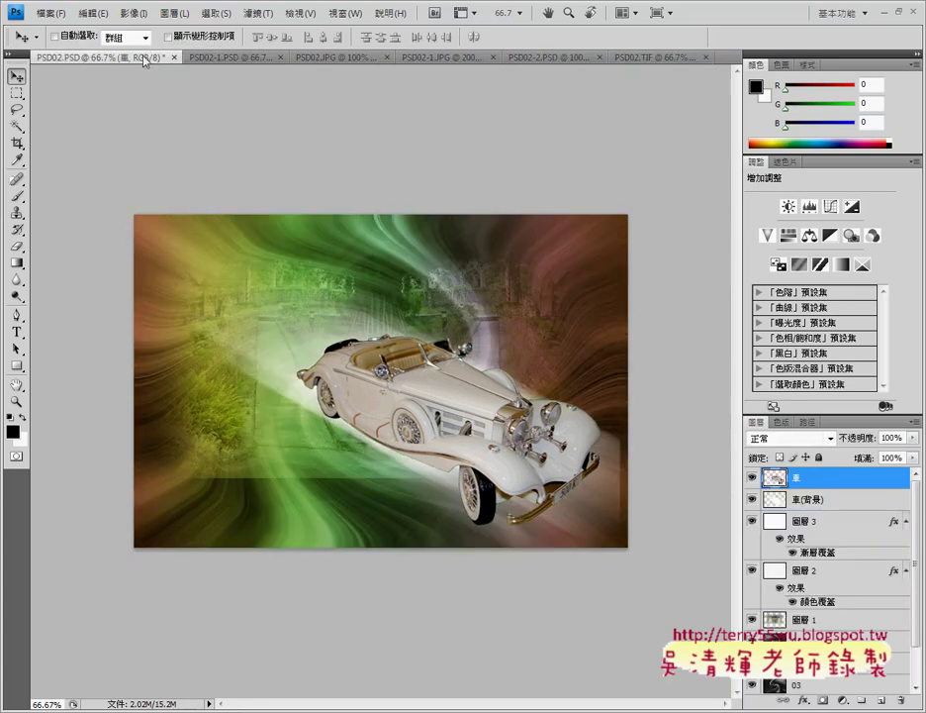
left_click(441, 58)
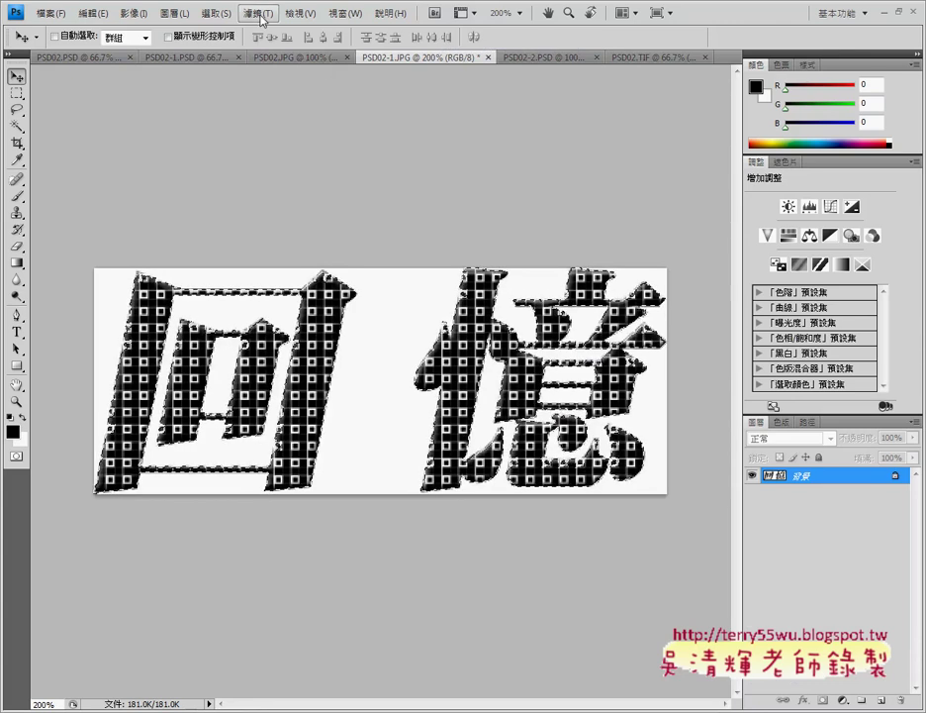
left_click(215, 13)
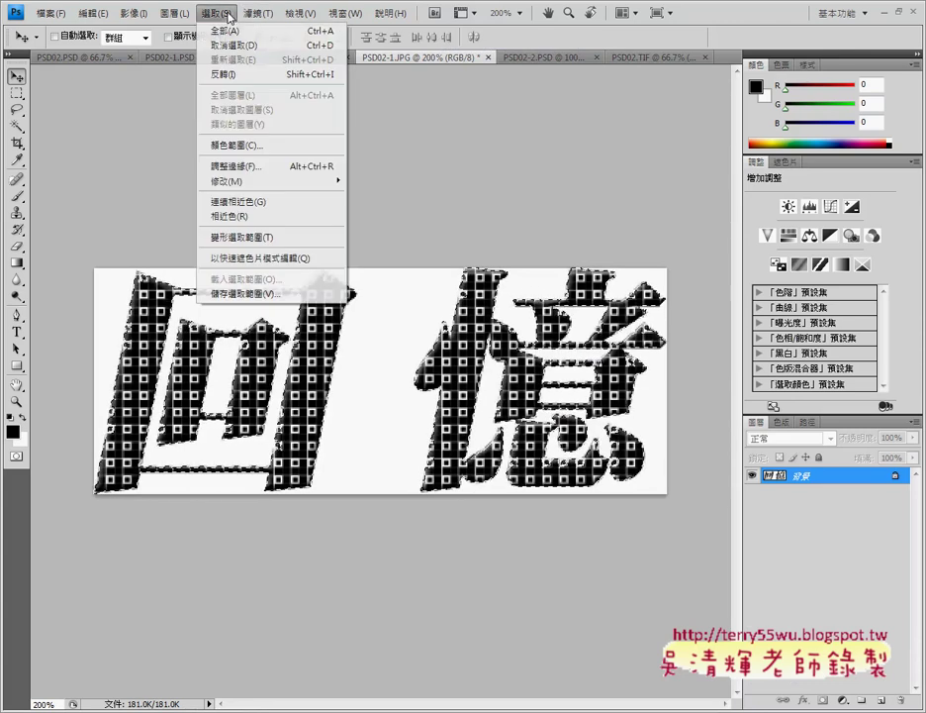
left_click(255, 47)
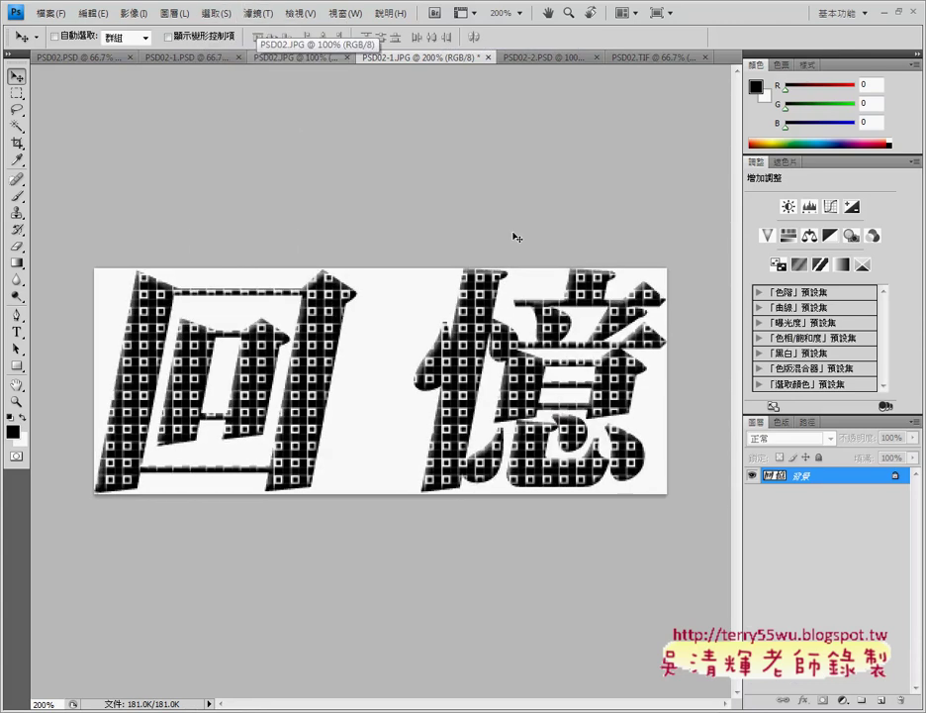
Close the title layer's options unchanged and pick the Magic Wand tool.
right_click(771, 478)
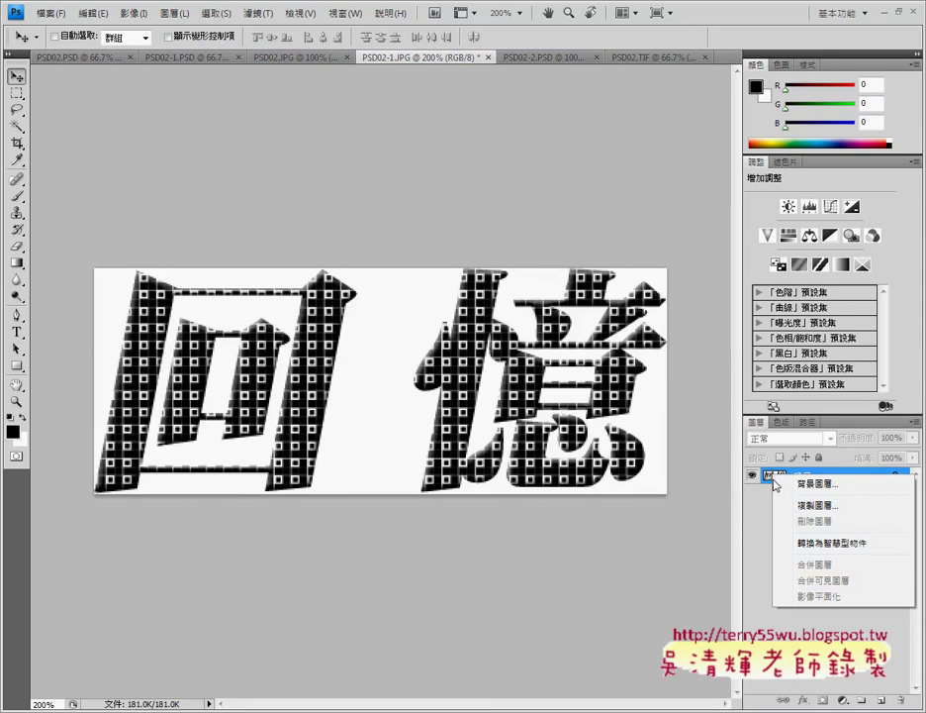
left_click(393, 331)
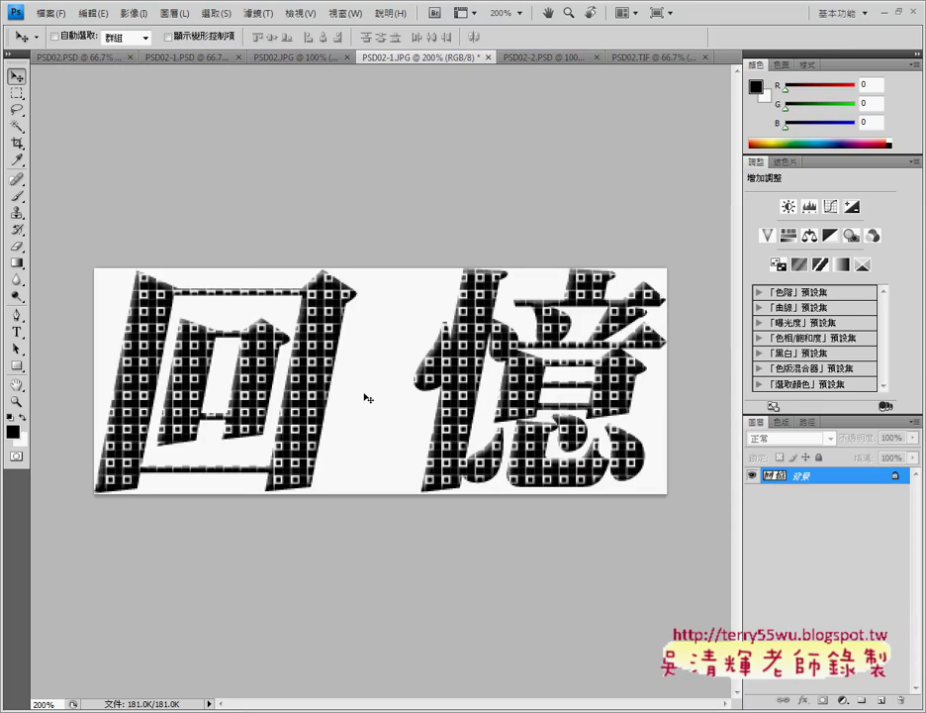
left_click(18, 127)
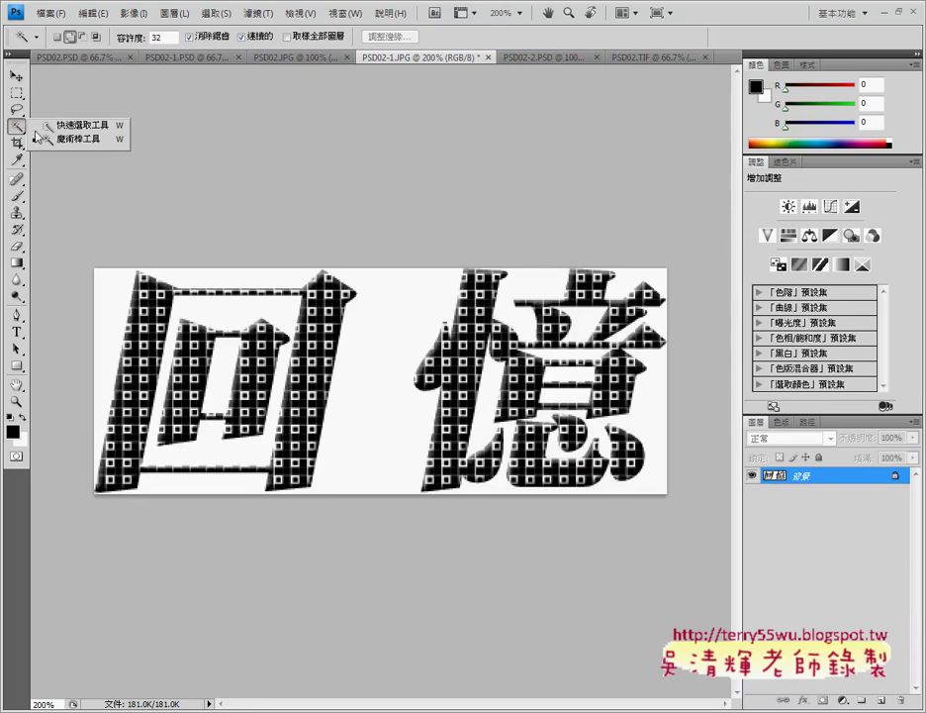
Select the white background around the 回憶 letters with the Magic Wand.
left_click(61, 142)
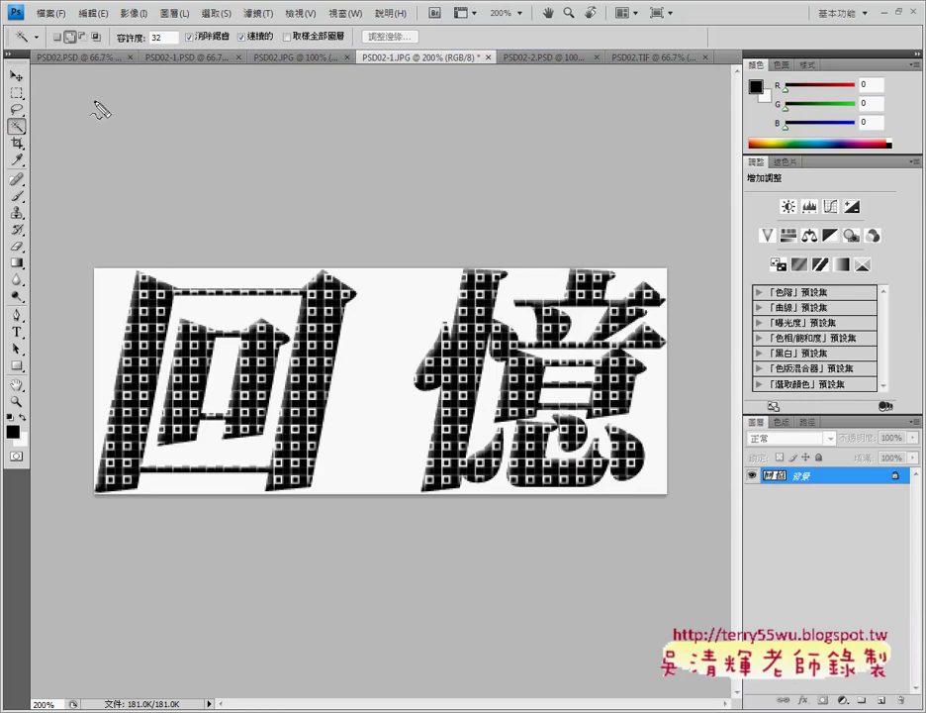
left_click(62, 38)
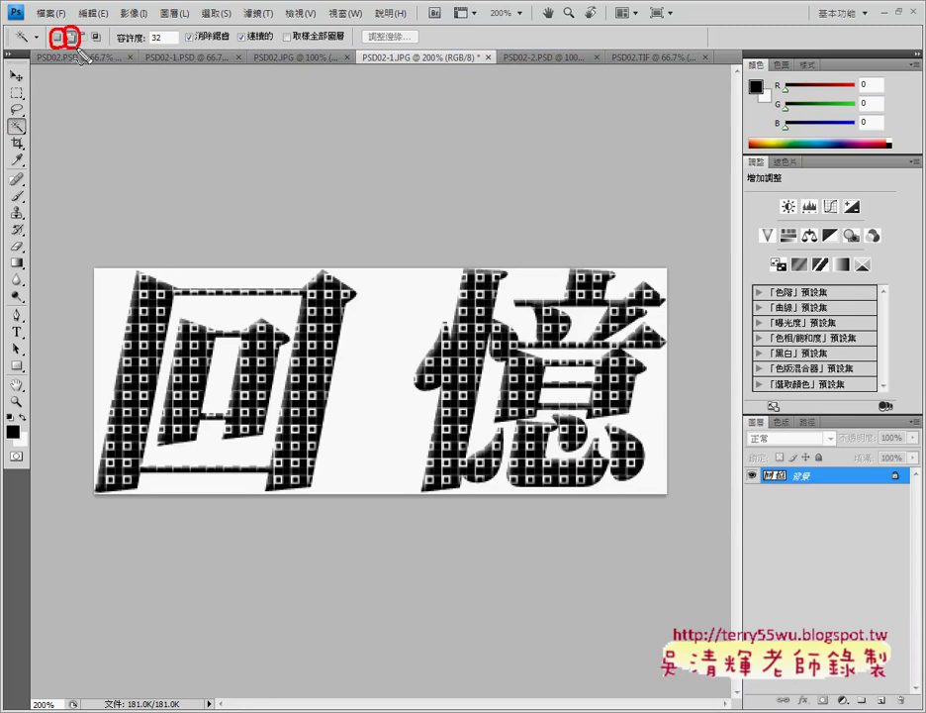
left_click(70, 39)
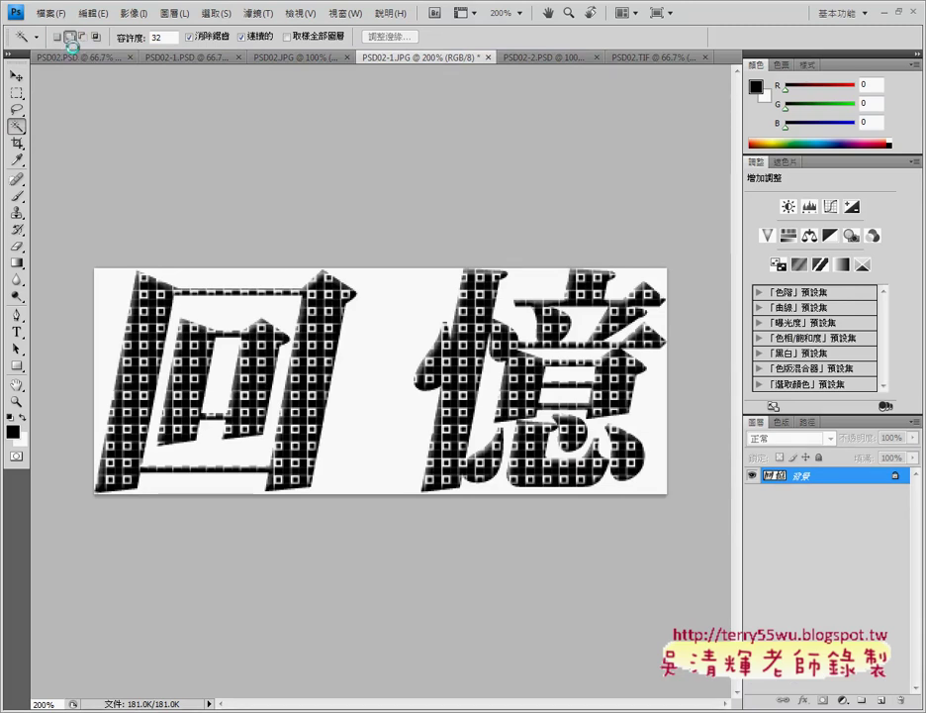
left_click(57, 38)
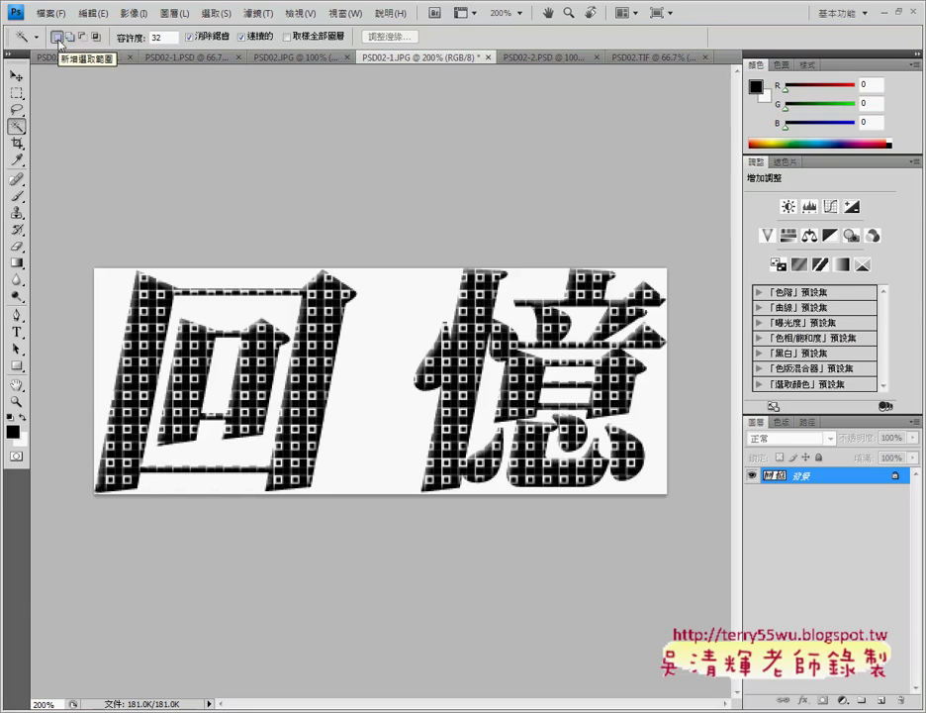
left_click(235, 285)
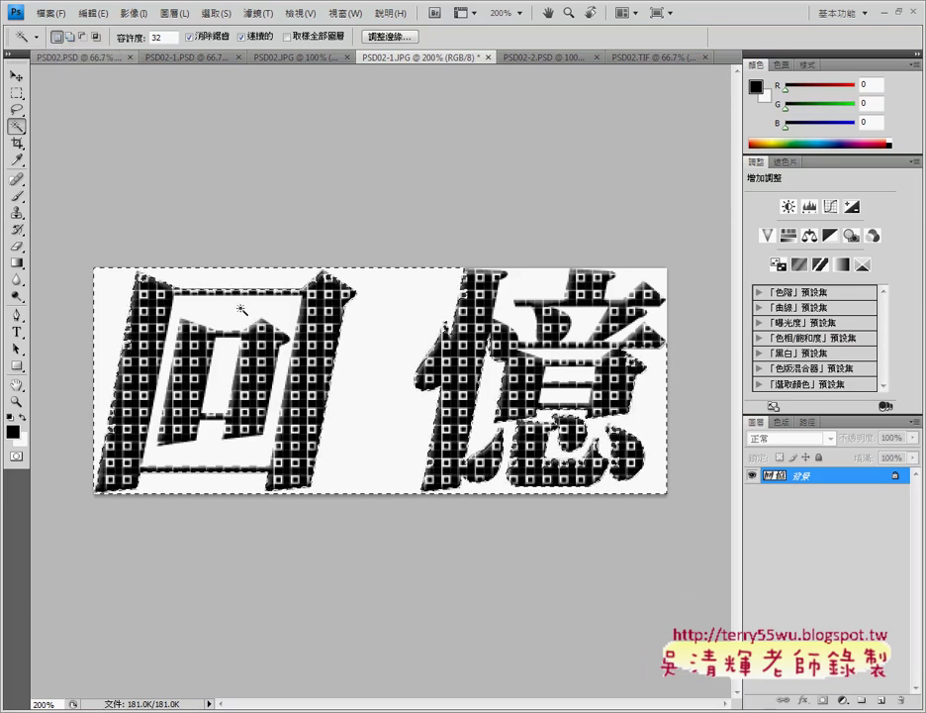
left_click(235, 287)
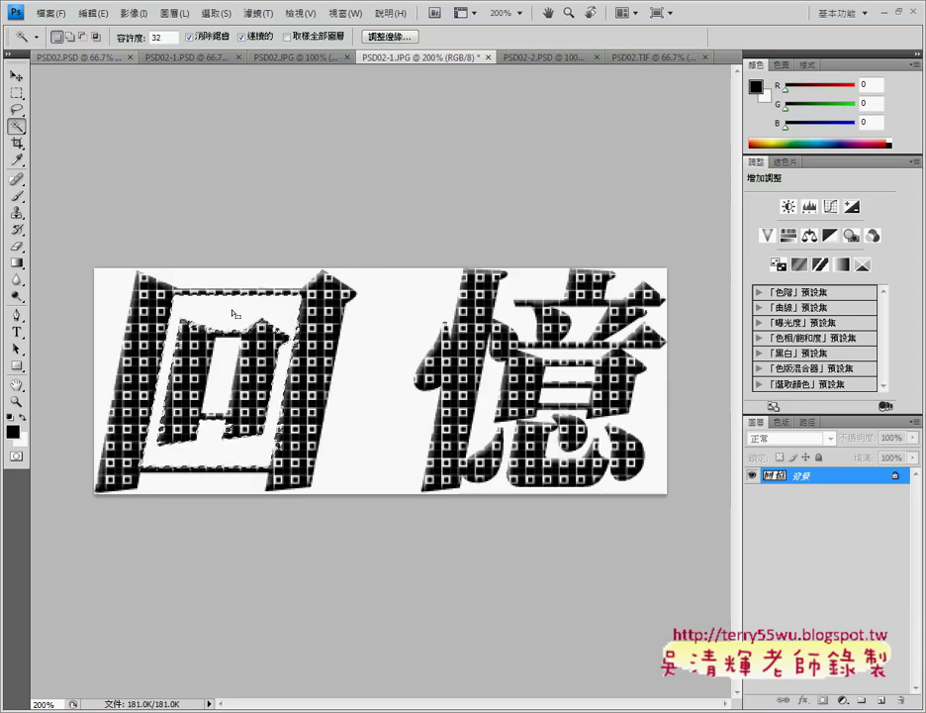
left_click(236, 285)
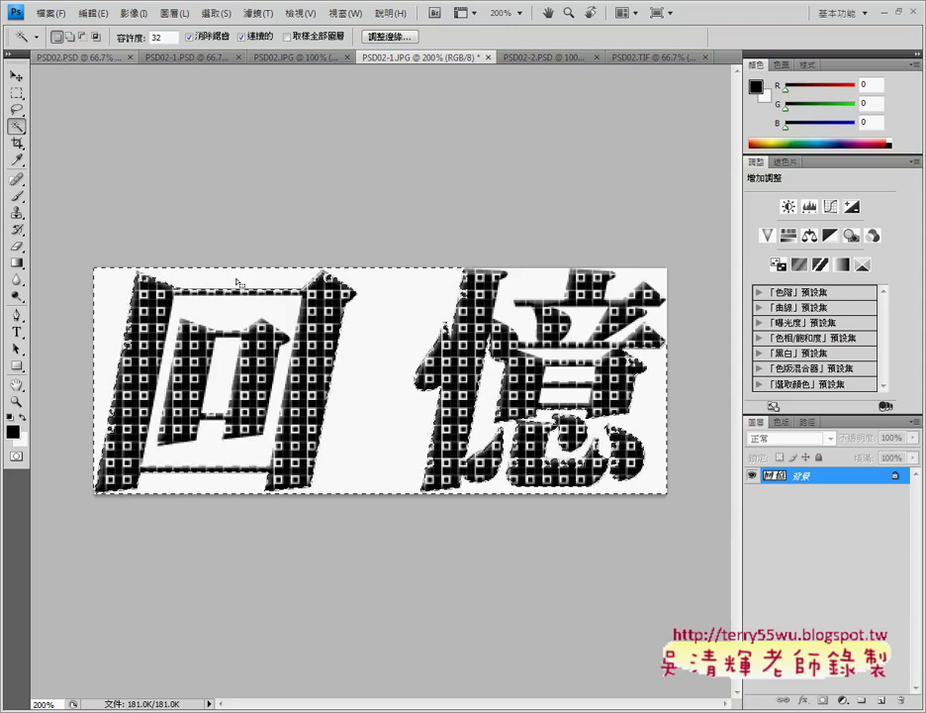
Add the enclosed white areas of 憶, then invert the selection to the letters.
left_click(70, 37)
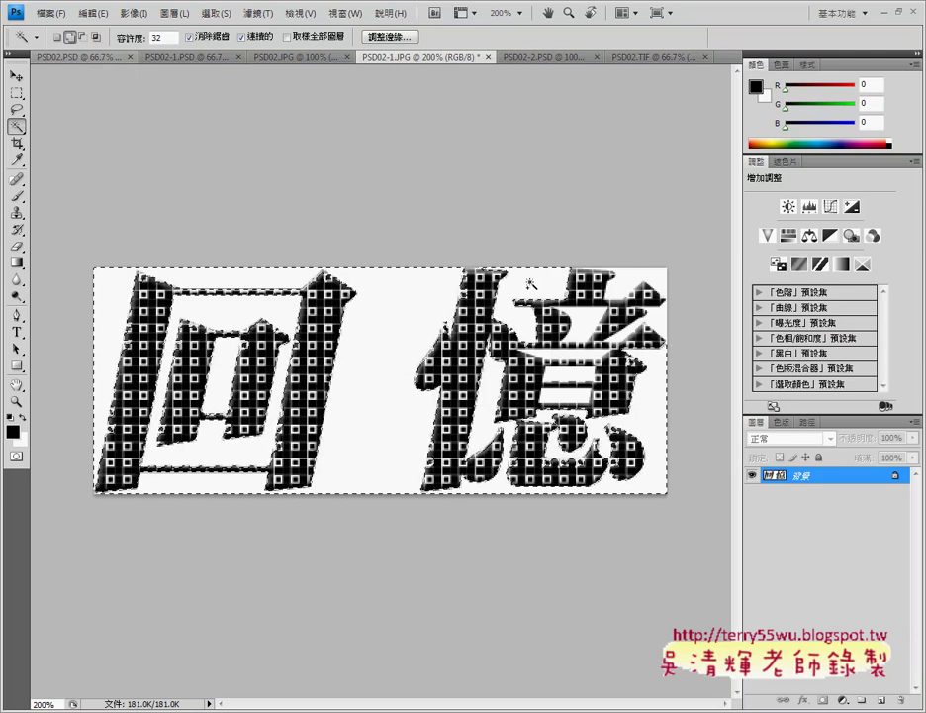
left_click(630, 281)
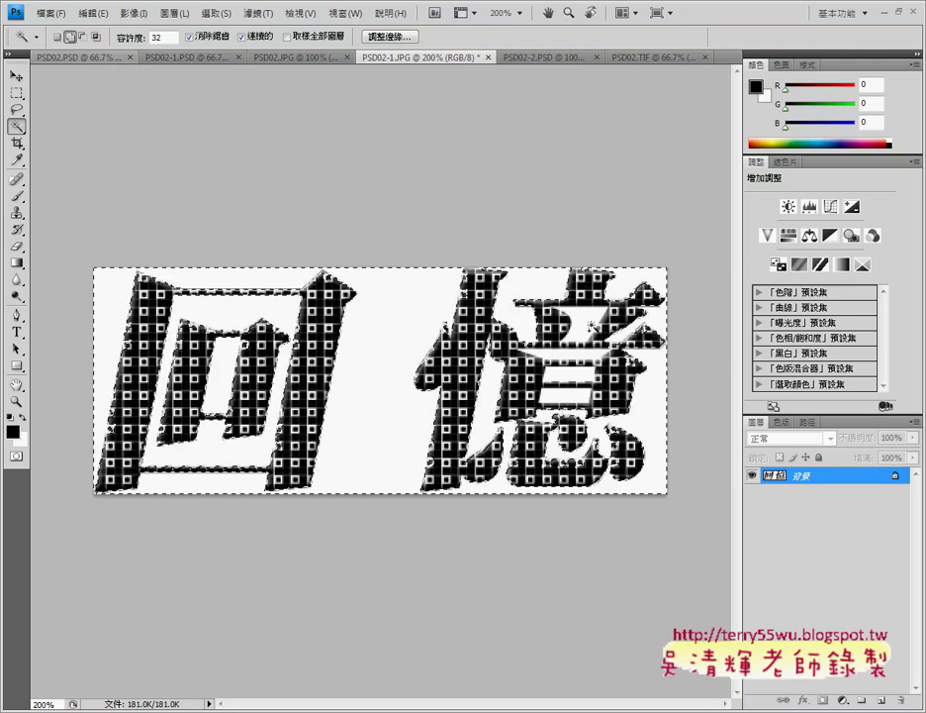
left_click(590, 325)
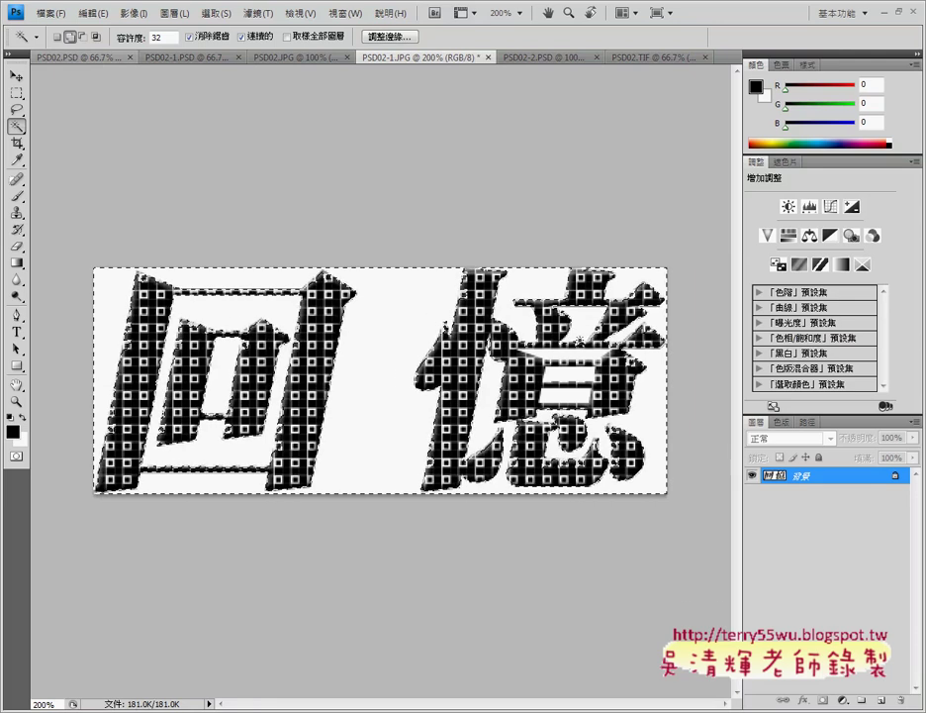
left_click(566, 376)
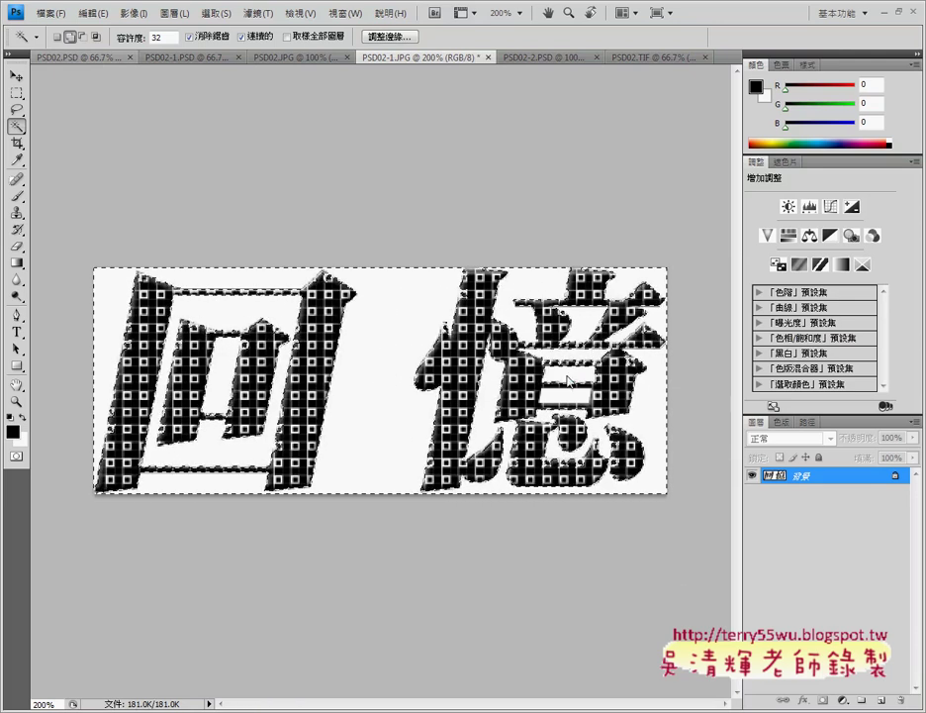
left_click(566, 398)
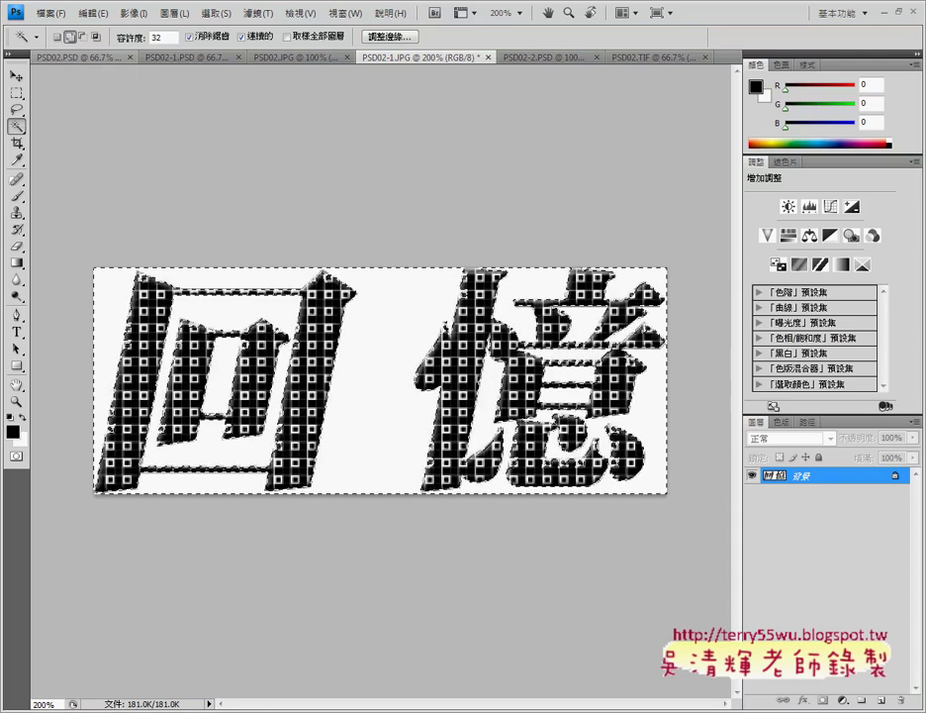
left_click(215, 13)
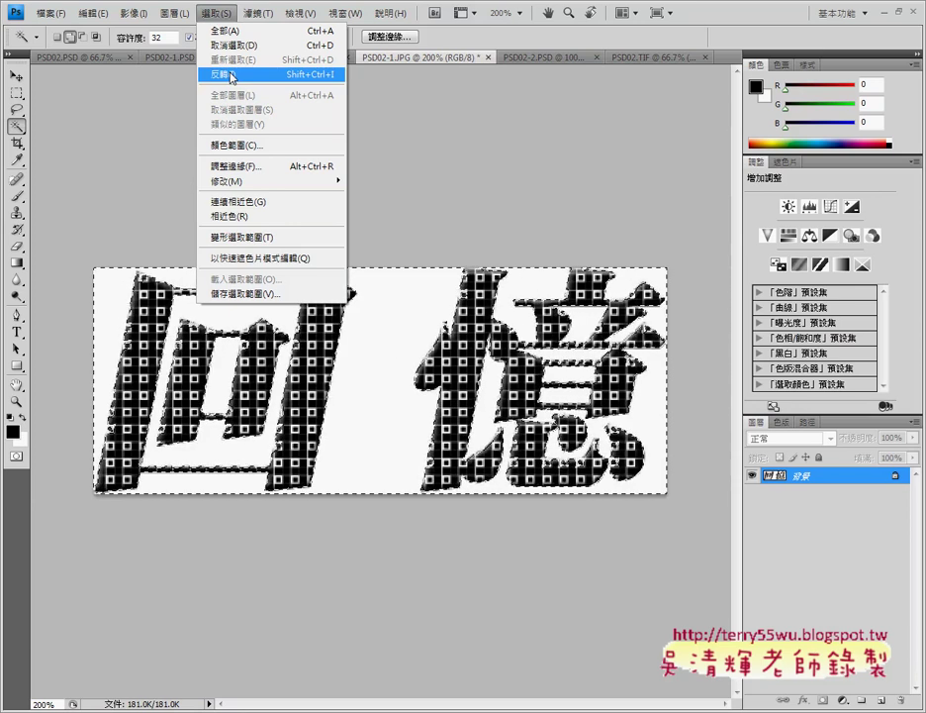
left_click(232, 75)
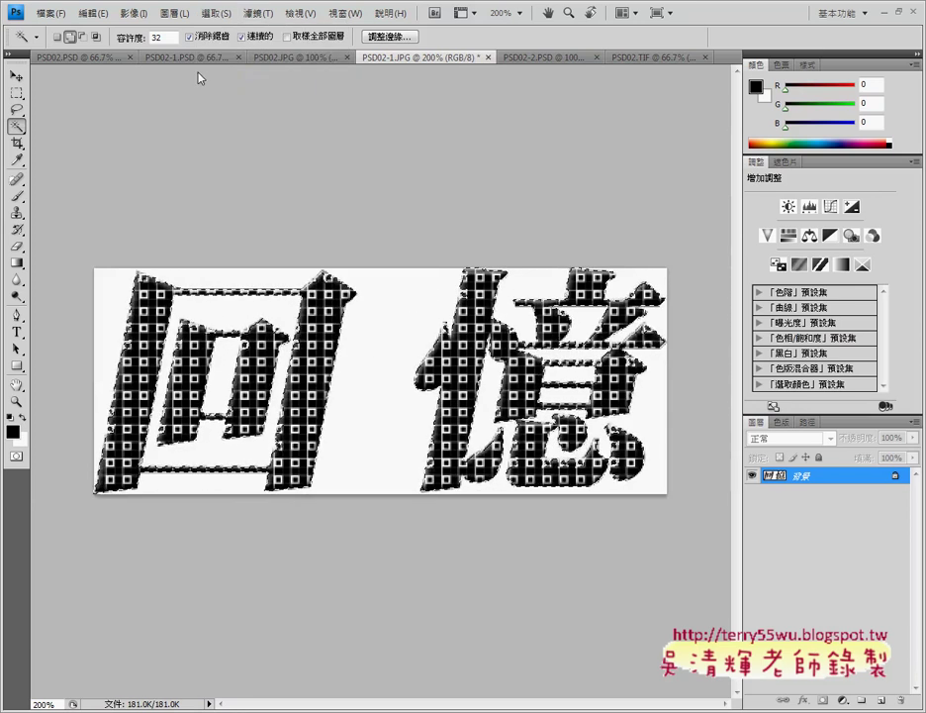
Paste the 回憶 title into PSD02.PSD and drag it to the upper left.
left_click(79, 57)
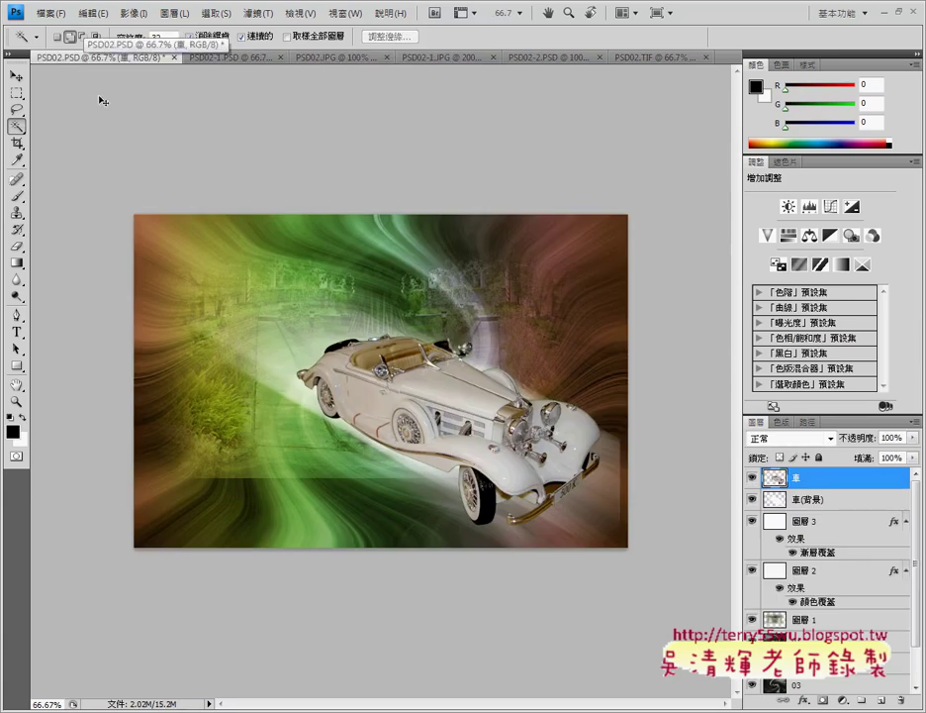
key("ctrl+v")
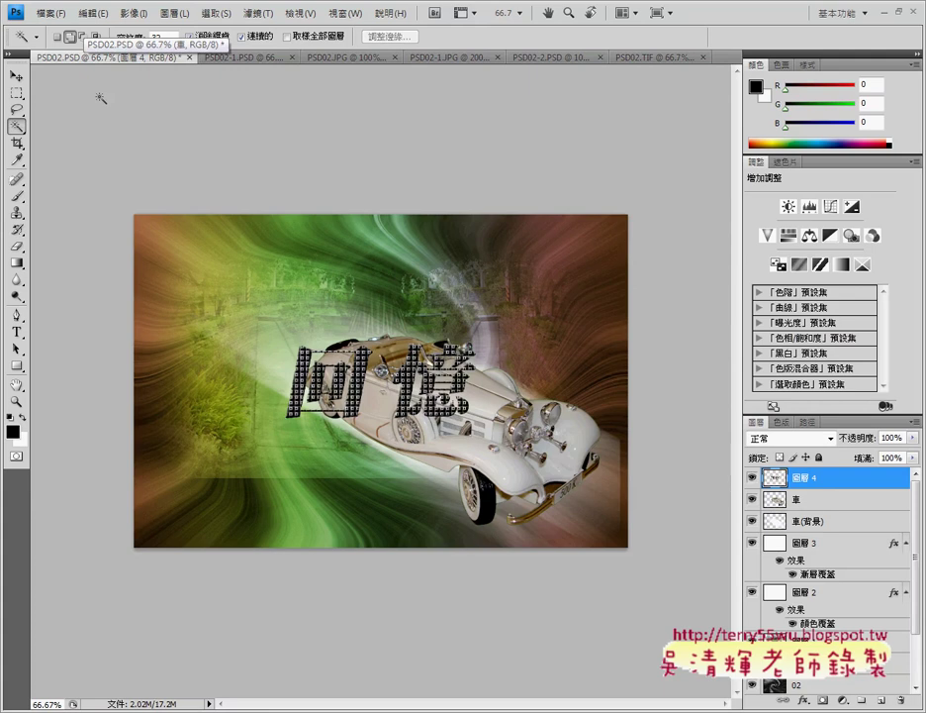
left_click(17, 75)
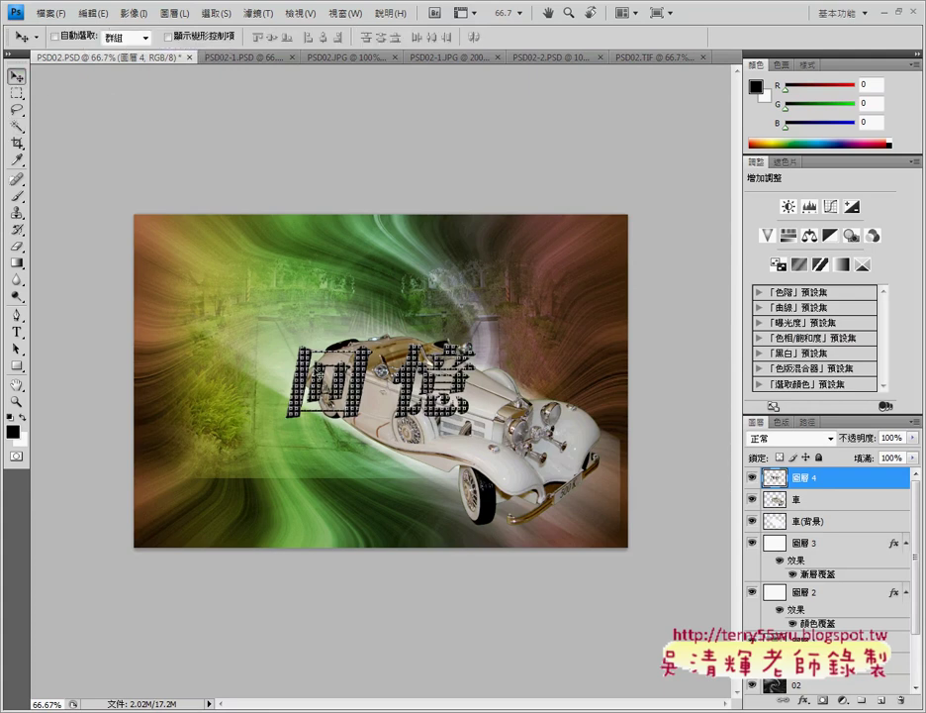
left_click_drag(300, 364, 194, 269)
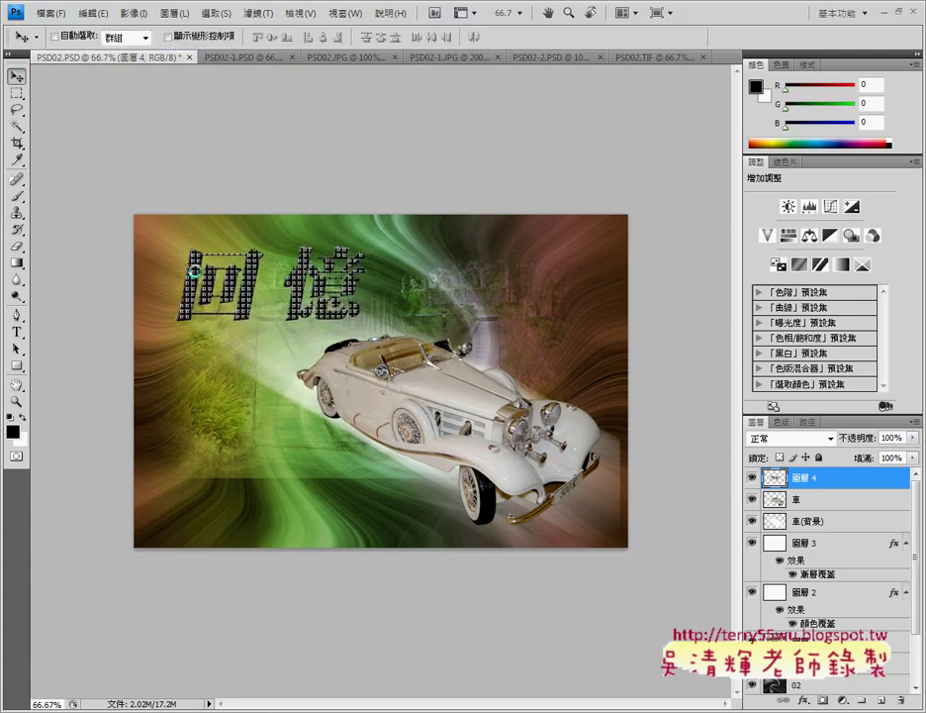
Check against PSD02.TIF and nudge layer 圖層 4 slightly up and left.
left_click(650, 59)
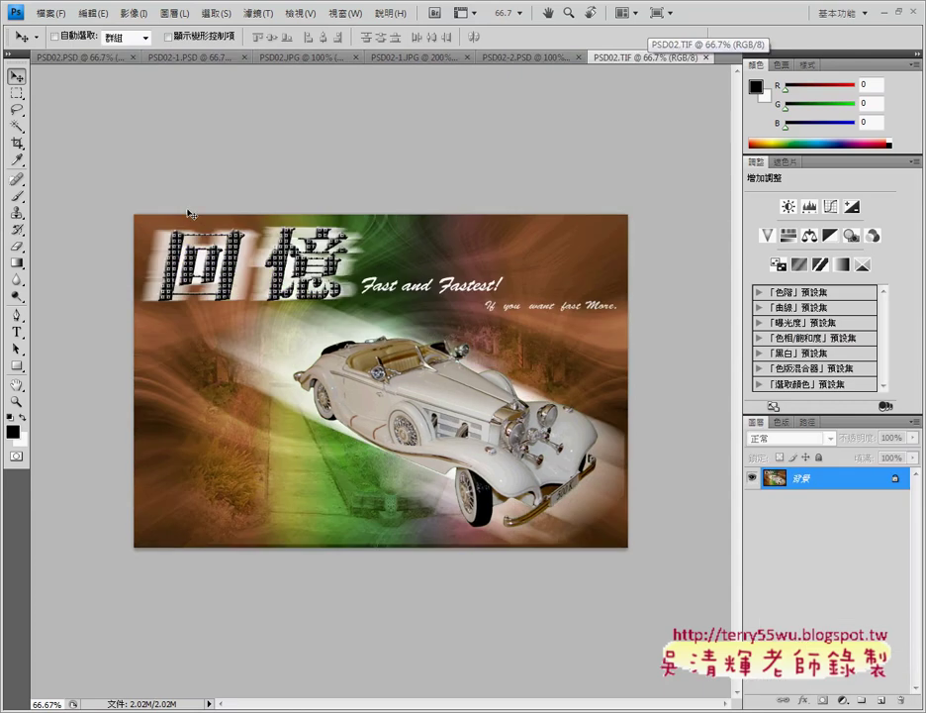
left_click_drag(187, 213, 120, 159)
left_click_drag(187, 317, 187, 254)
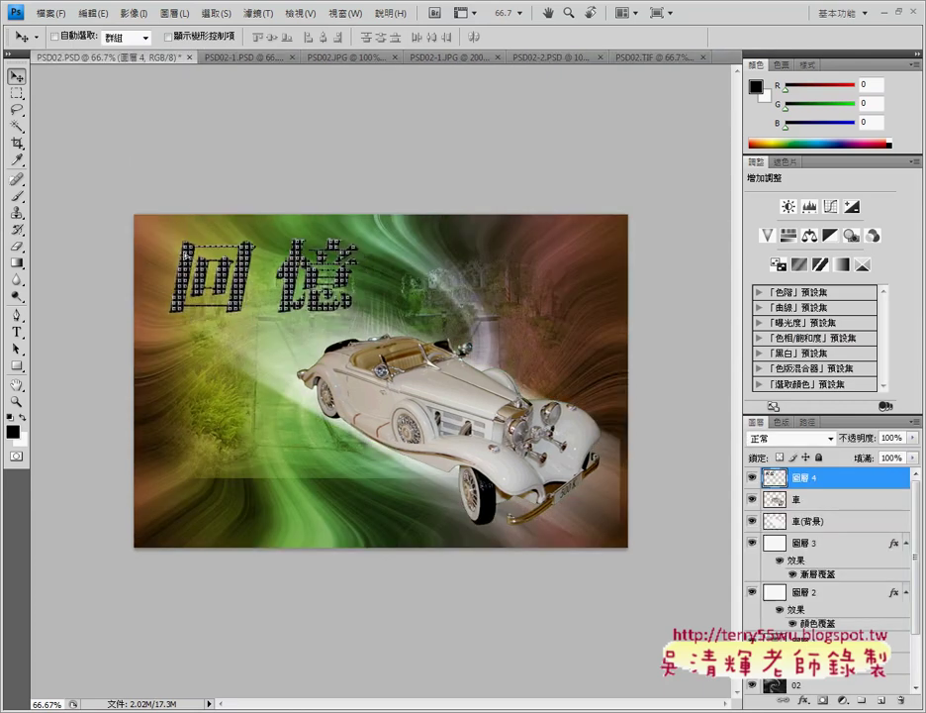
key("shift+Left")
key("shift+Left")
key("shift+Up")
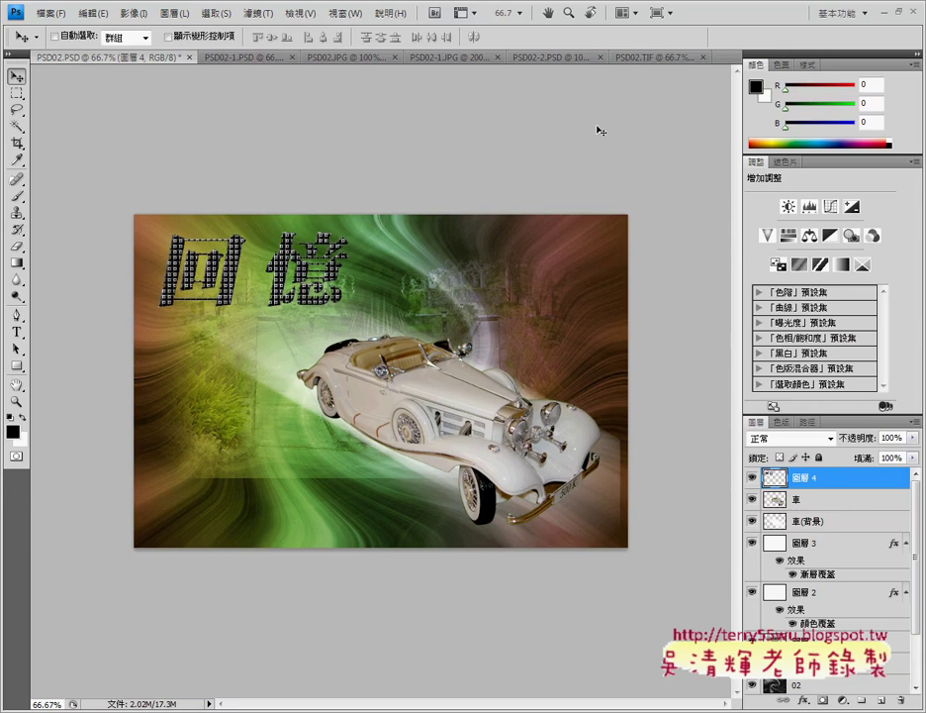
left_click(638, 61)
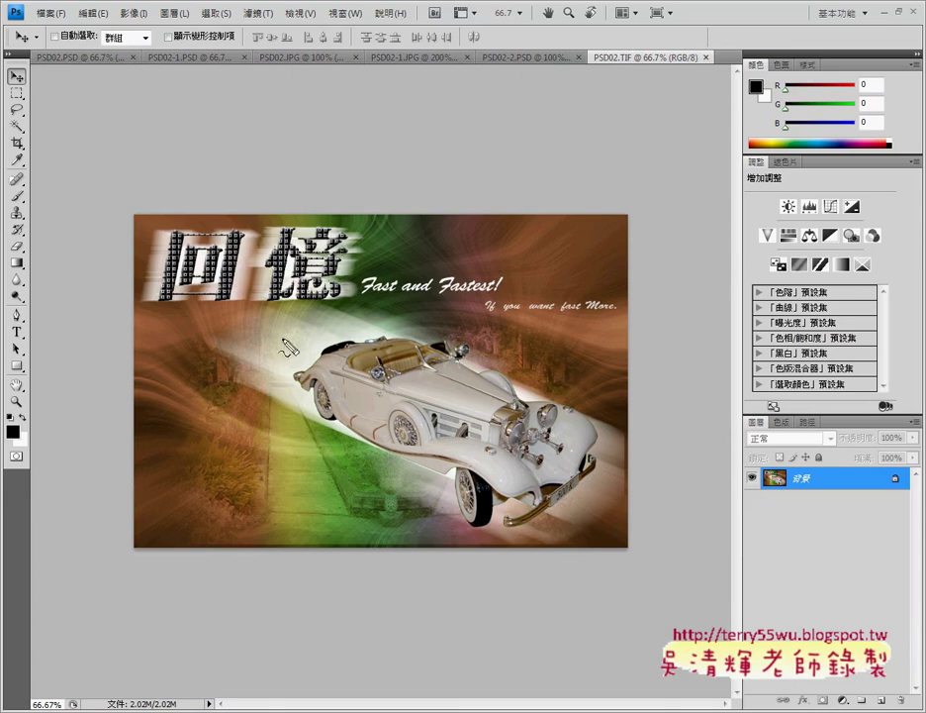
left_click_drag(254, 381, 337, 432)
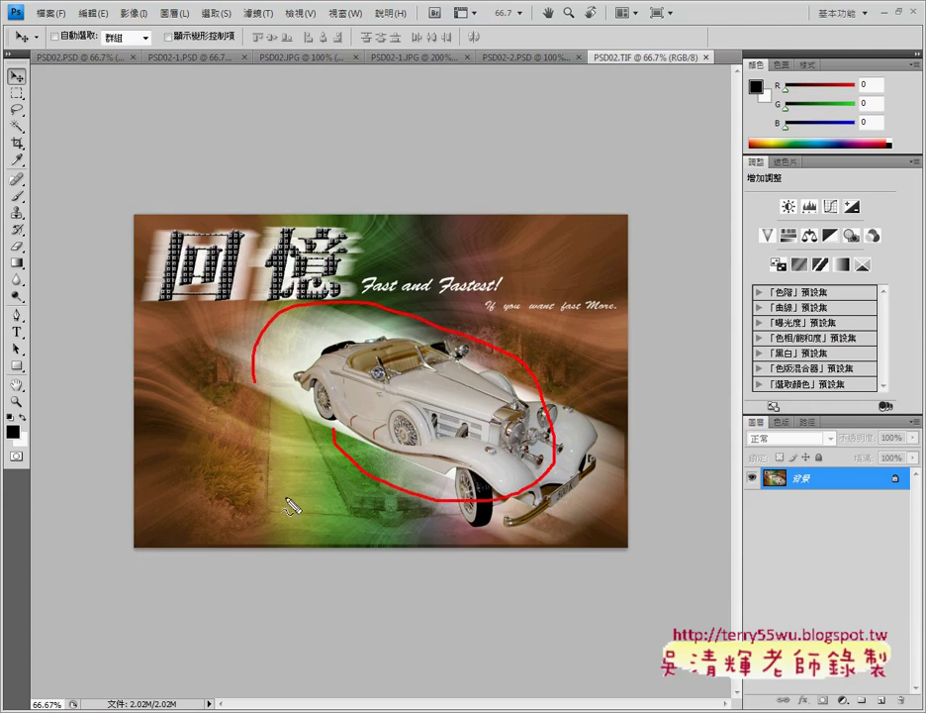
mouse_move(284, 504)
left_mouse_down()
mouse_move(318, 516)
mouse_move(364, 507)
left_mouse_up()
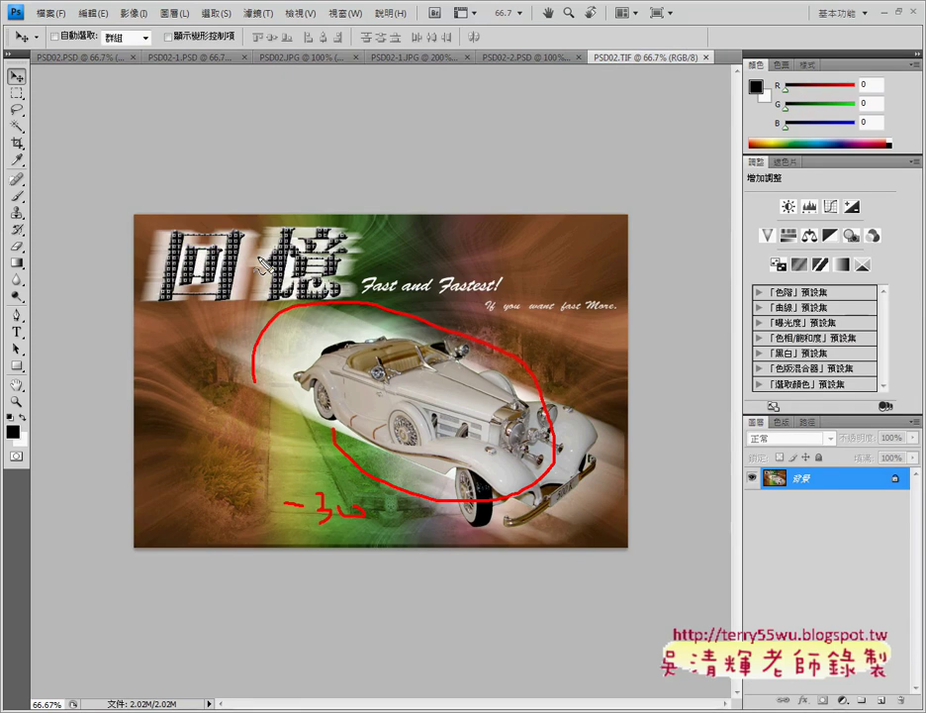
mouse_move(400, 247)
left_mouse_down()
mouse_move(399, 255)
mouse_move(400, 246)
left_mouse_up()
mouse_move(80, 252)
left_mouse_down()
mouse_move(79, 268)
mouse_move(107, 259)
left_mouse_up()
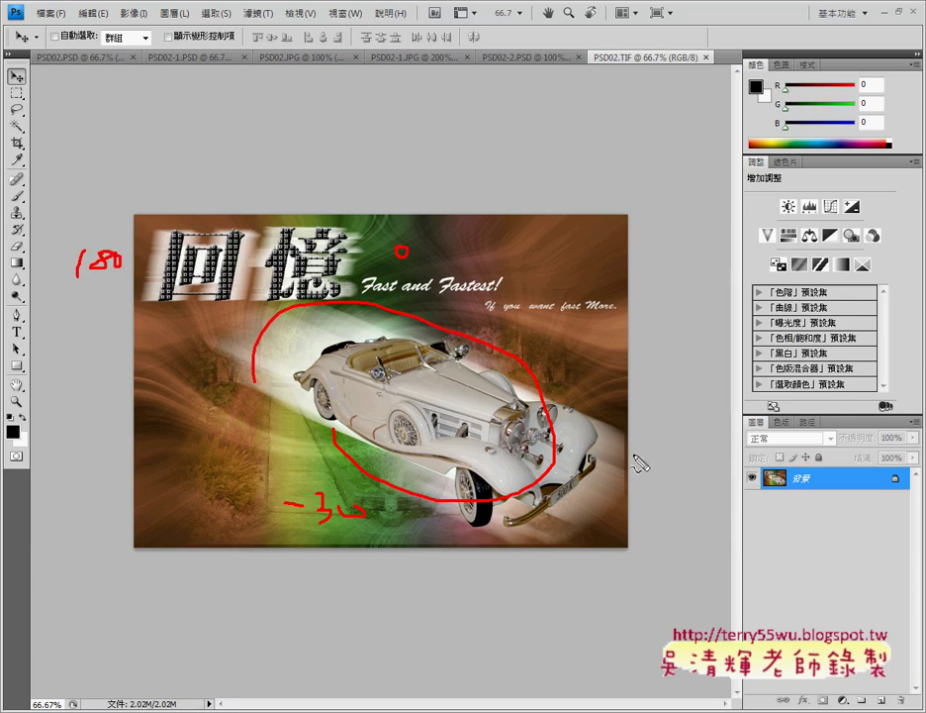
left_click_drag(633, 462, 591, 524)
left_click_drag(230, 319, 224, 340)
mouse_move(633, 437)
left_mouse_down()
mouse_move(654, 454)
mouse_move(644, 471)
mouse_move(703, 454)
left_mouse_up()
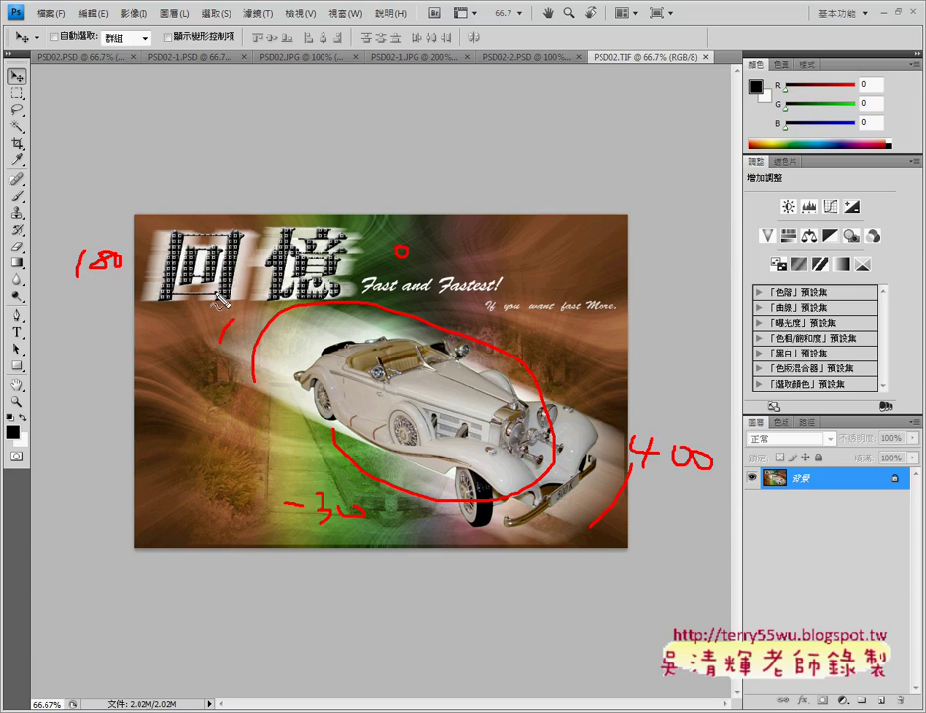
mouse_move(214, 167)
left_mouse_down()
mouse_move(208, 188)
mouse_move(247, 184)
left_mouse_up()
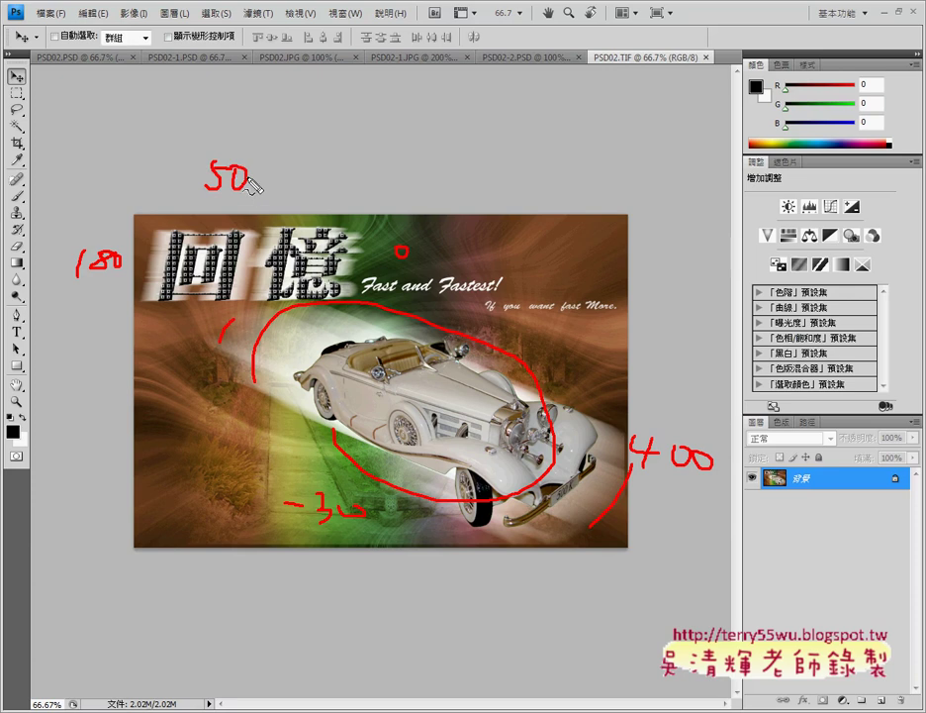
key("Escape")
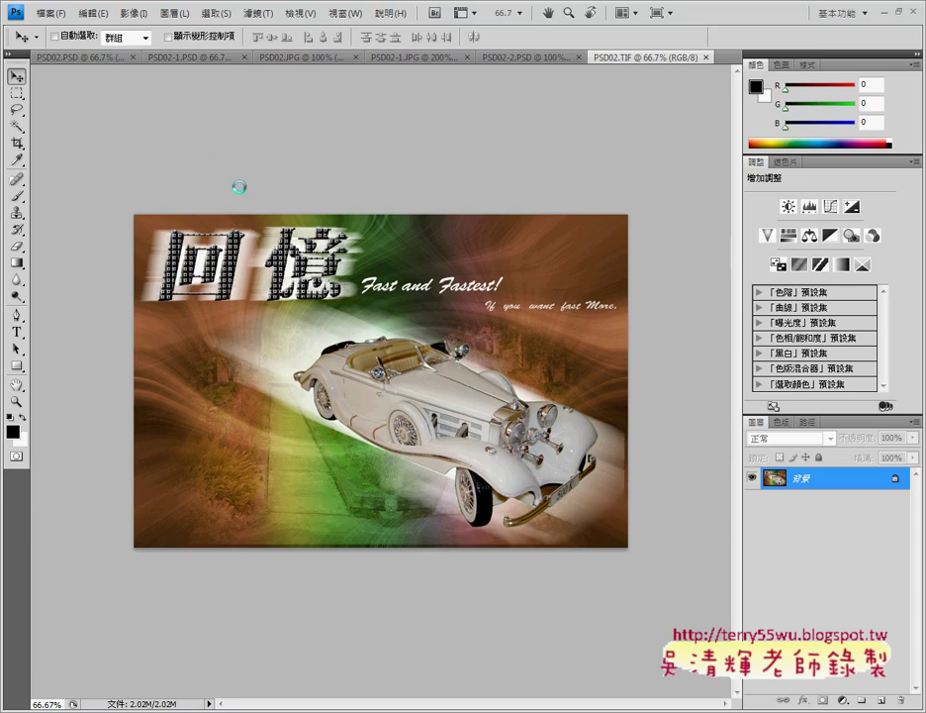
left_click(68, 58)
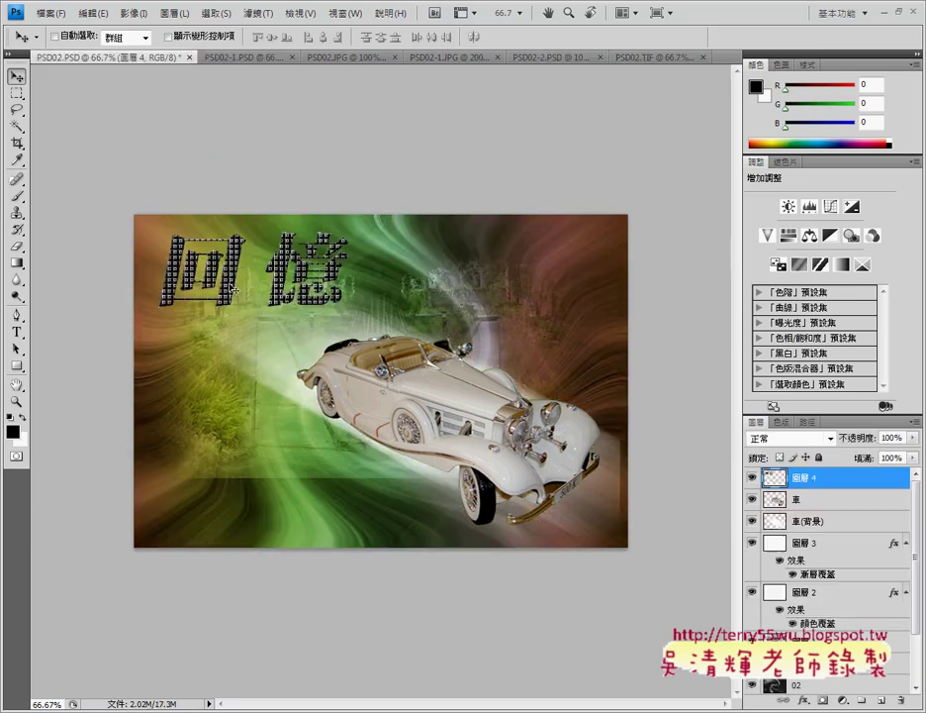
Rename layer 圖層 4 to 字 using the Chinese input method.
double_click(804, 485)
left_click(661, 162)
double_click(805, 477)
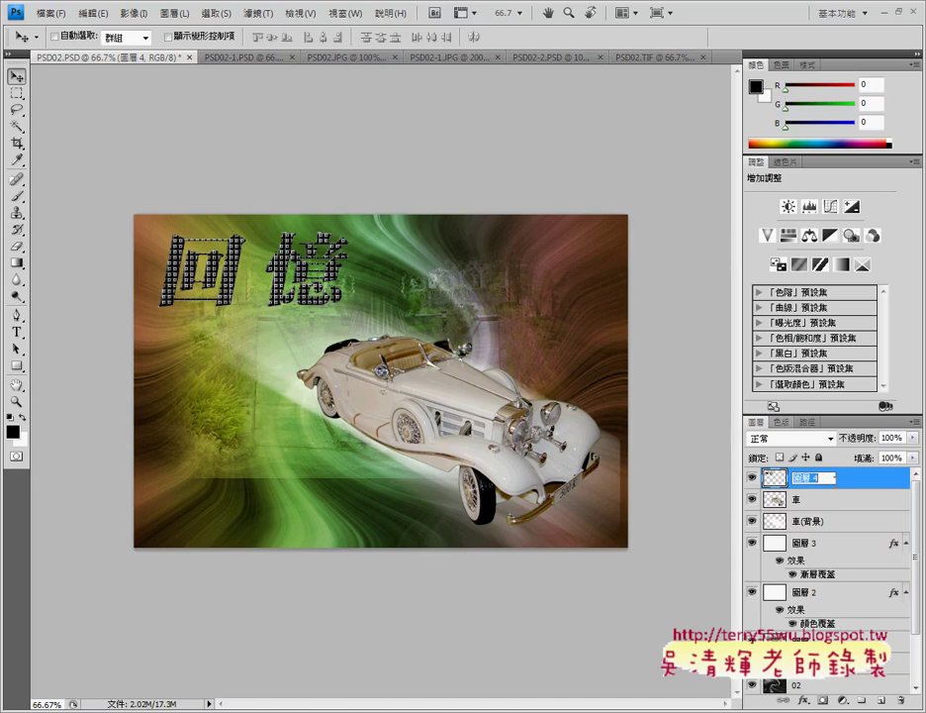
type("j")
key("Return")
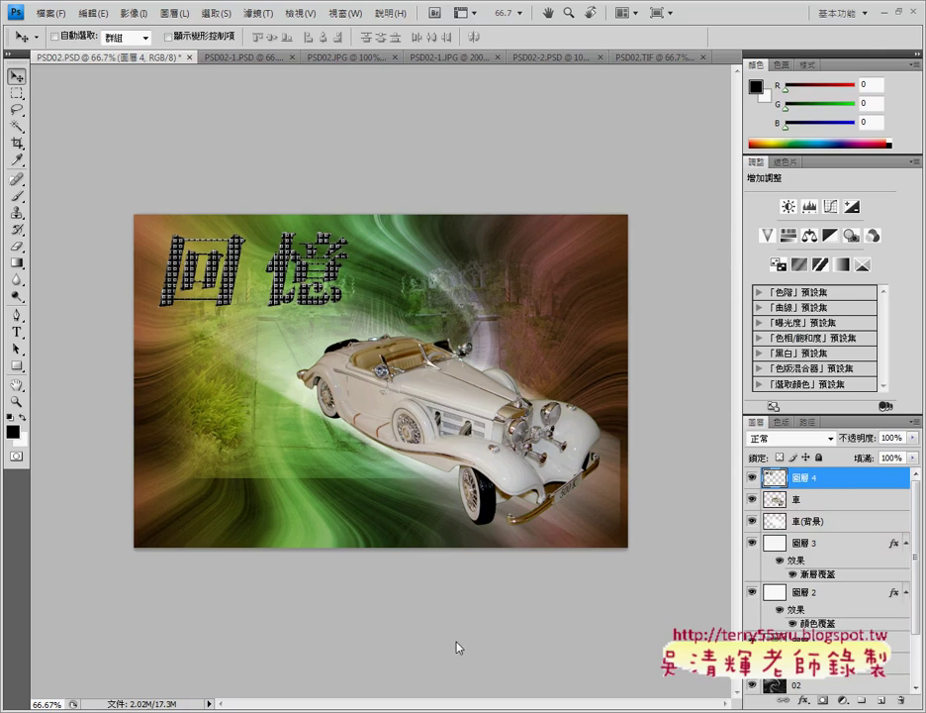
key("ctrl+space")
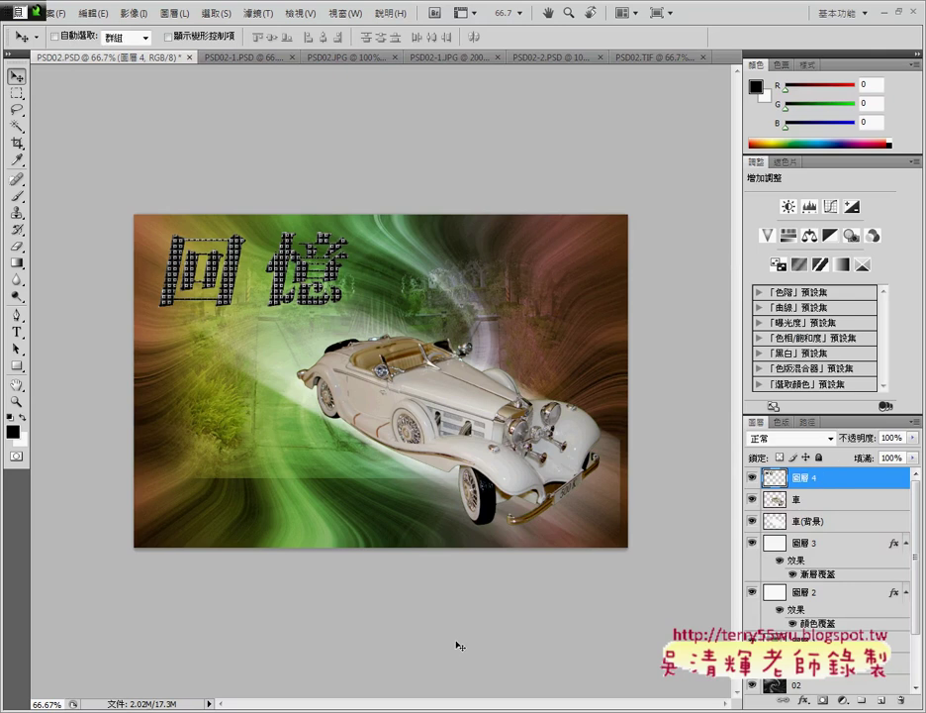
double_click(822, 478)
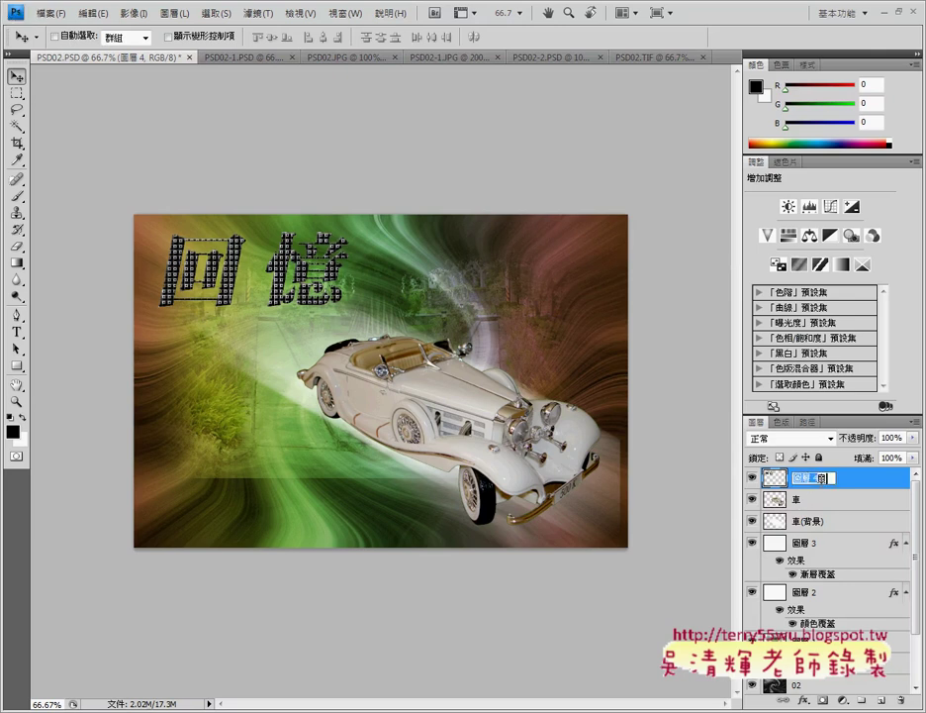
type("字")
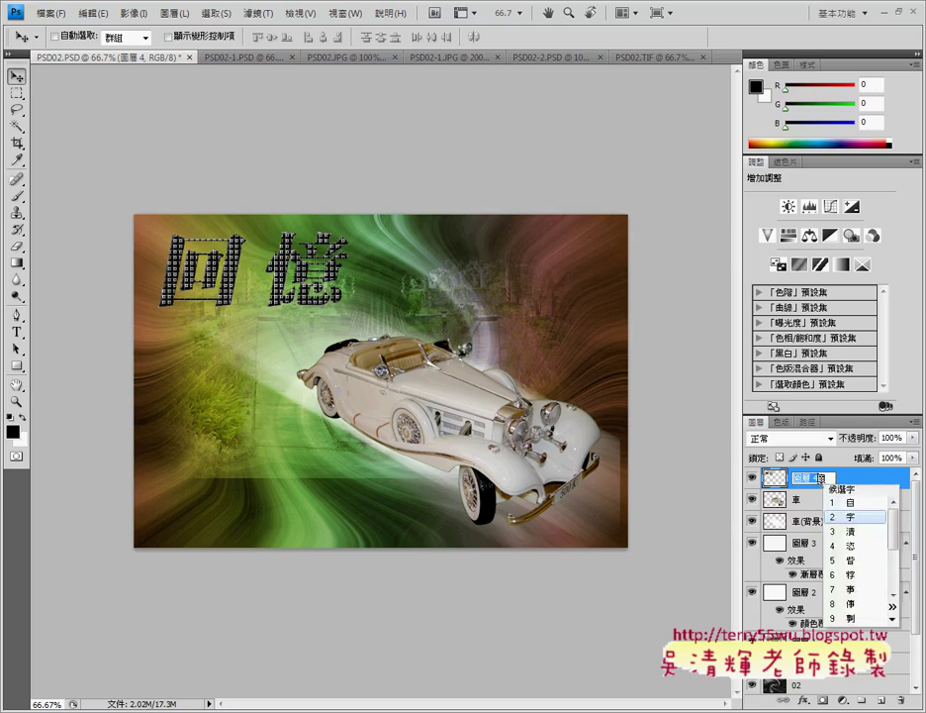
key("Return")
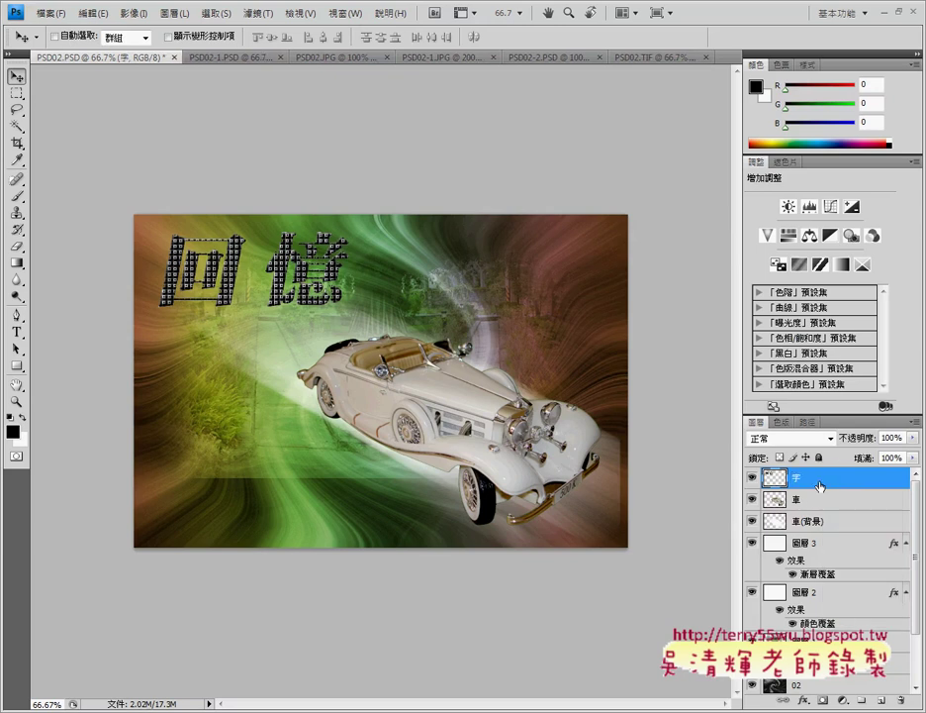
Duplicate layer 字 as 字(背景) and move the copy directly beneath 字.
right_click(819, 485)
left_click(849, 193)
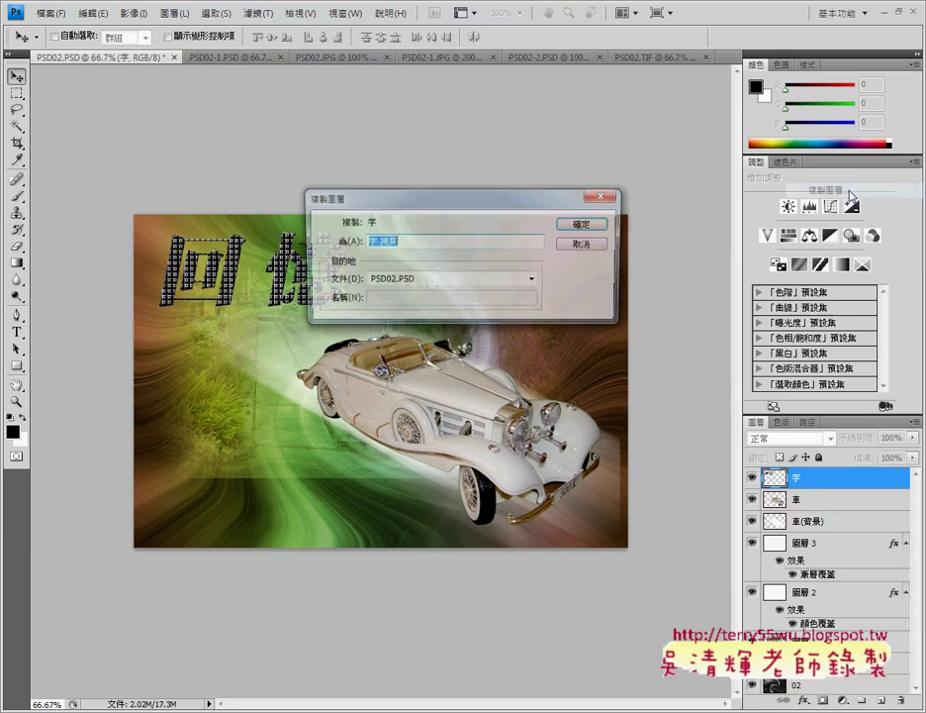
left_click(395, 241)
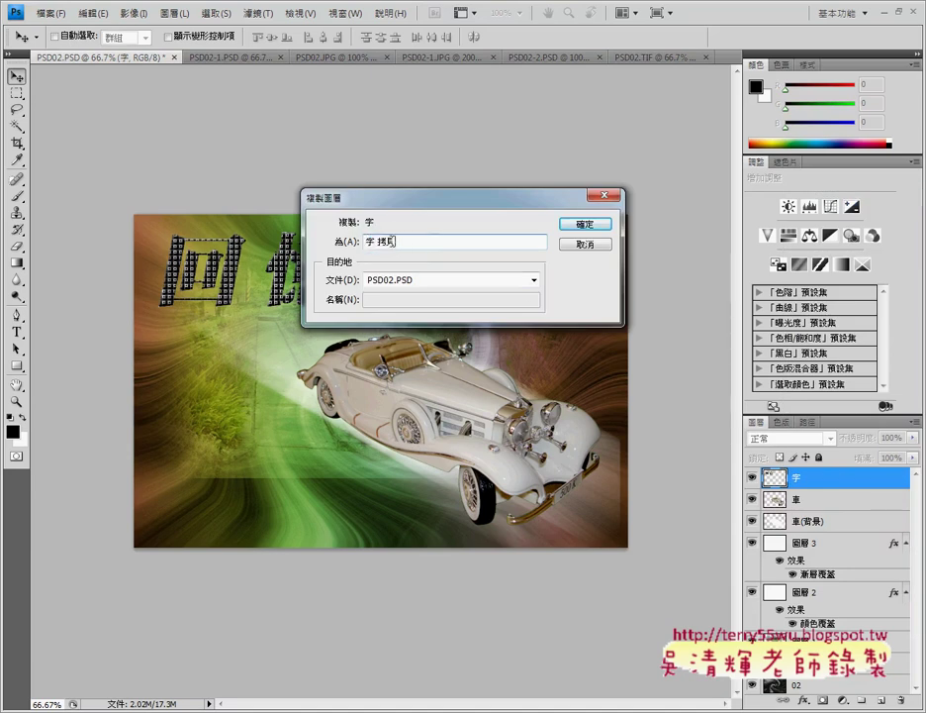
left_click_drag(369, 240, 424, 241)
key("BackSpace")
type("字ㄅㄟ")
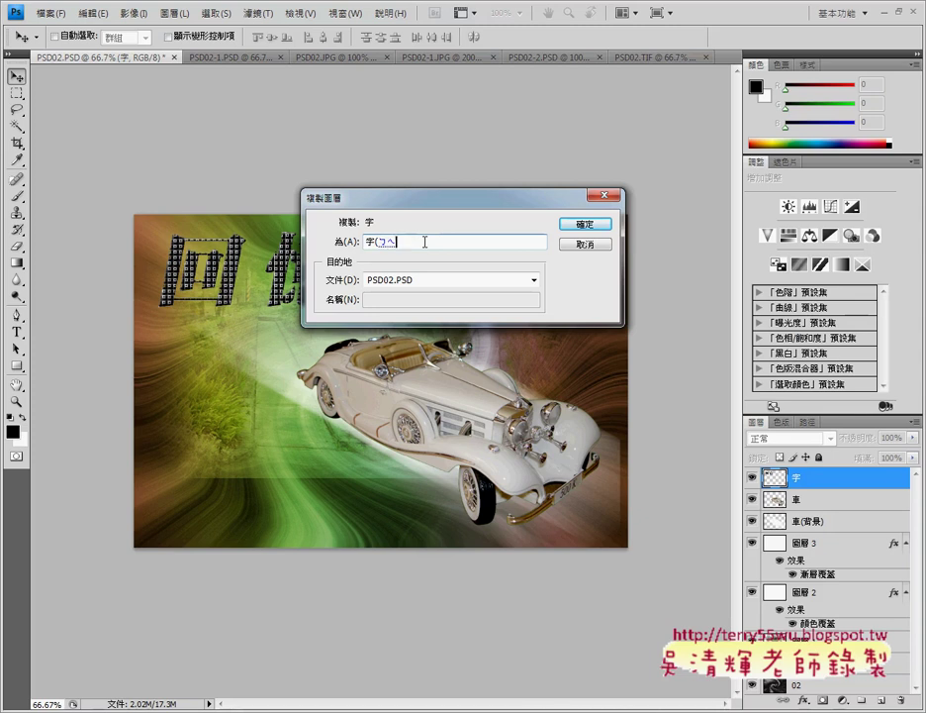
key("4")
key("slash")
key("3")
key("Return")
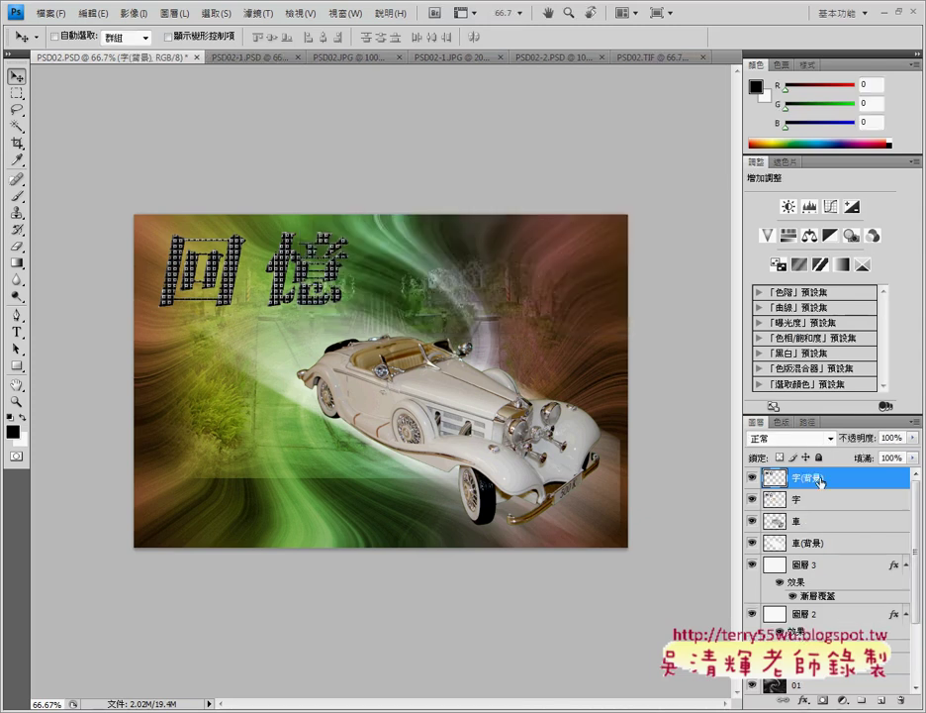
left_click_drag(820, 482, 816, 502)
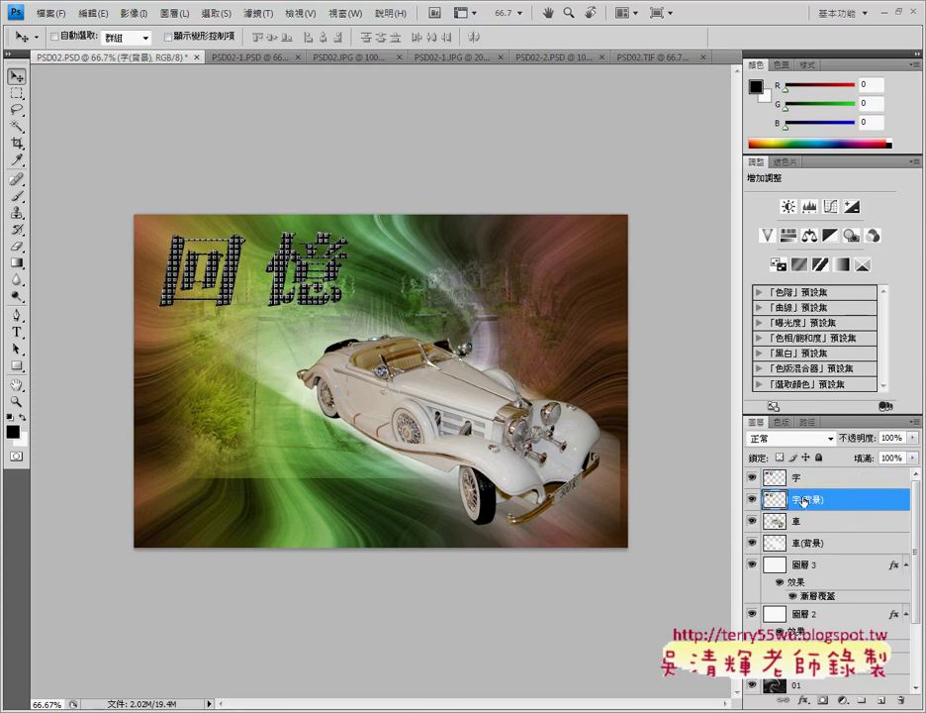
Load 字(背景)'s letter shapes as a selection, fill them white at 100%, and deselect.
right_click(780, 505)
left_click(837, 325)
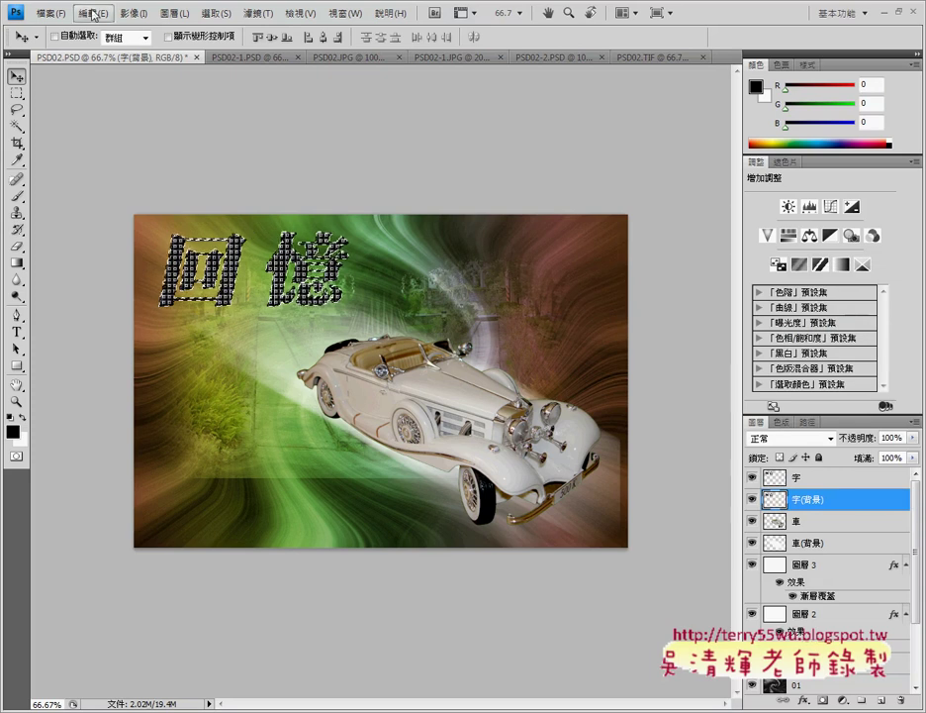
left_click(93, 15)
left_click(115, 228)
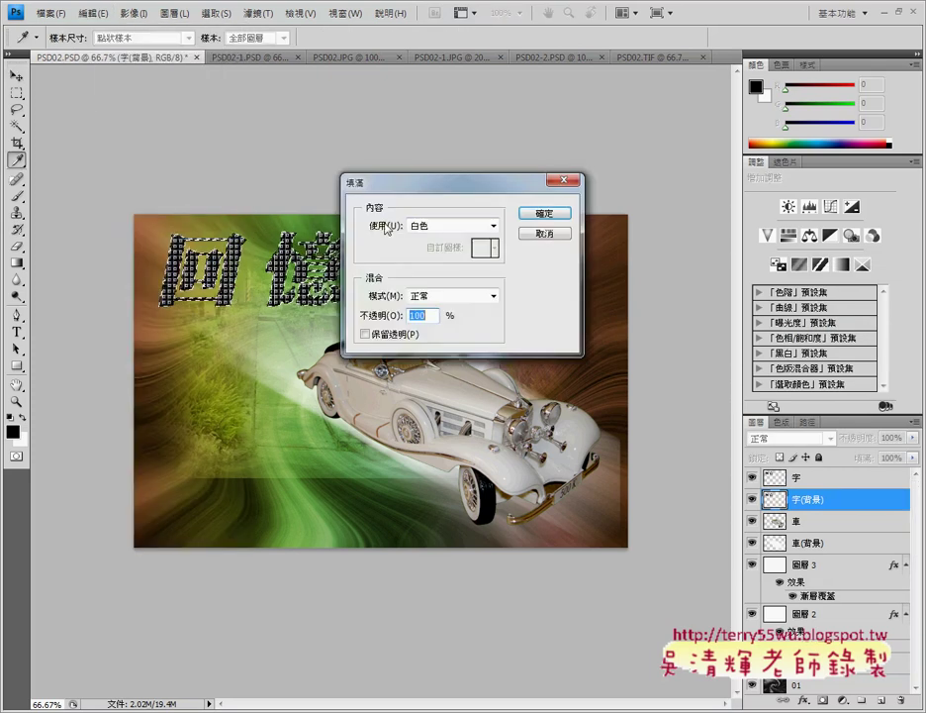
left_click(550, 212)
key("v")
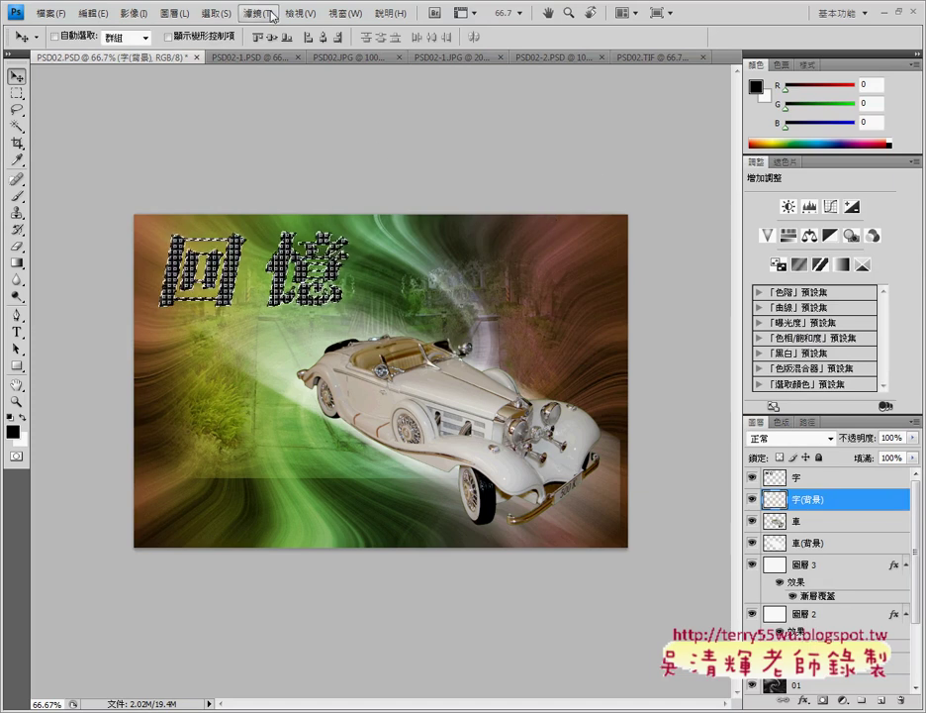
left_click(215, 13)
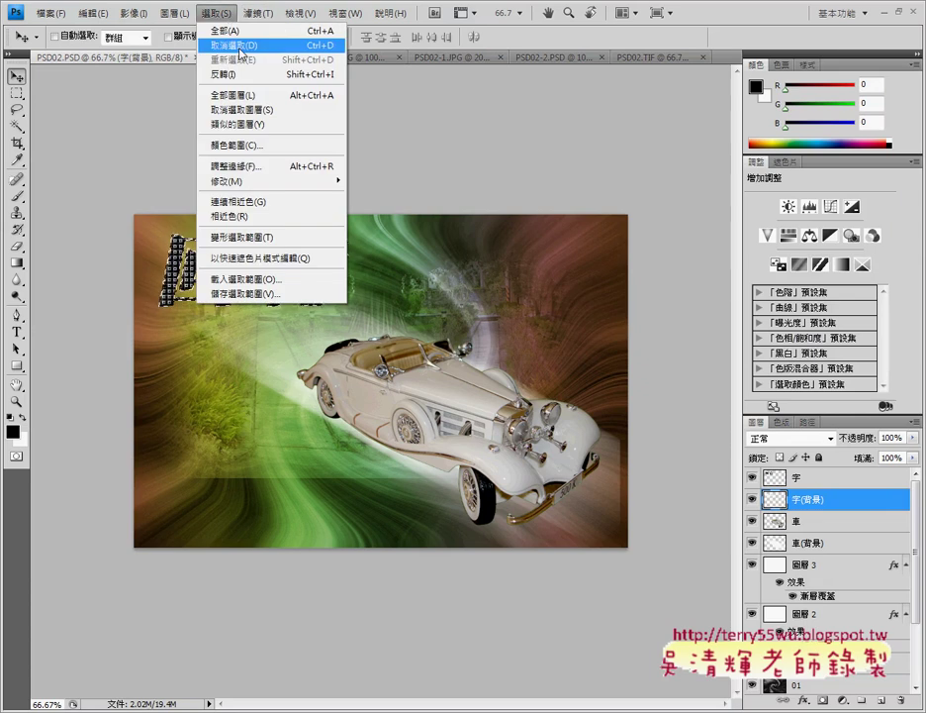
left_click(240, 46)
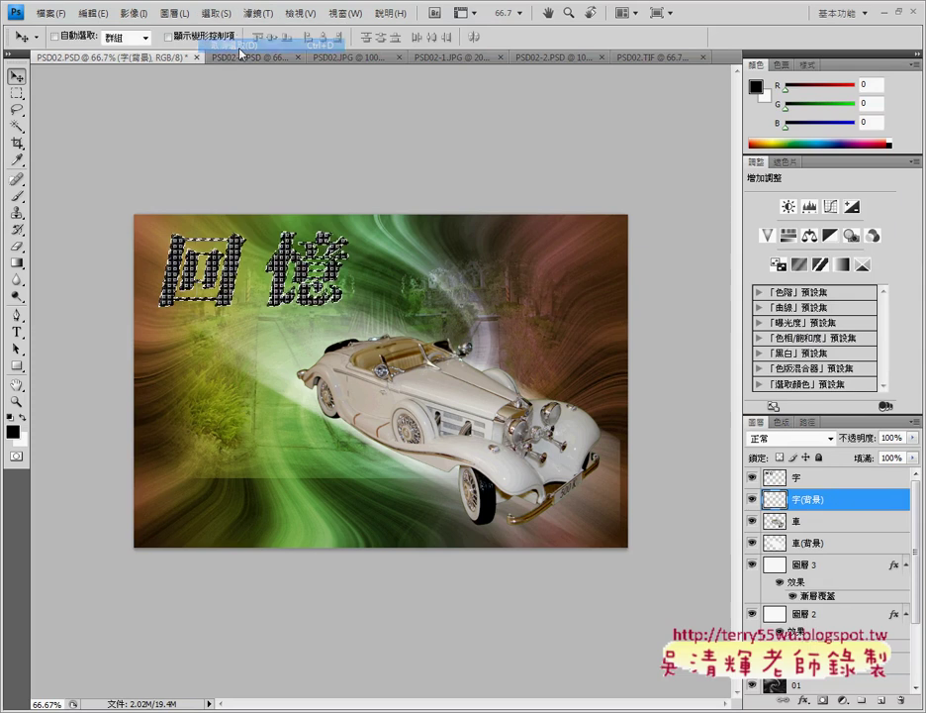
With 字 hidden, apply a 0°, 50-pixel Motion Blur to 字(背景), then show 字 again.
left_click(752, 481)
left_click(752, 479)
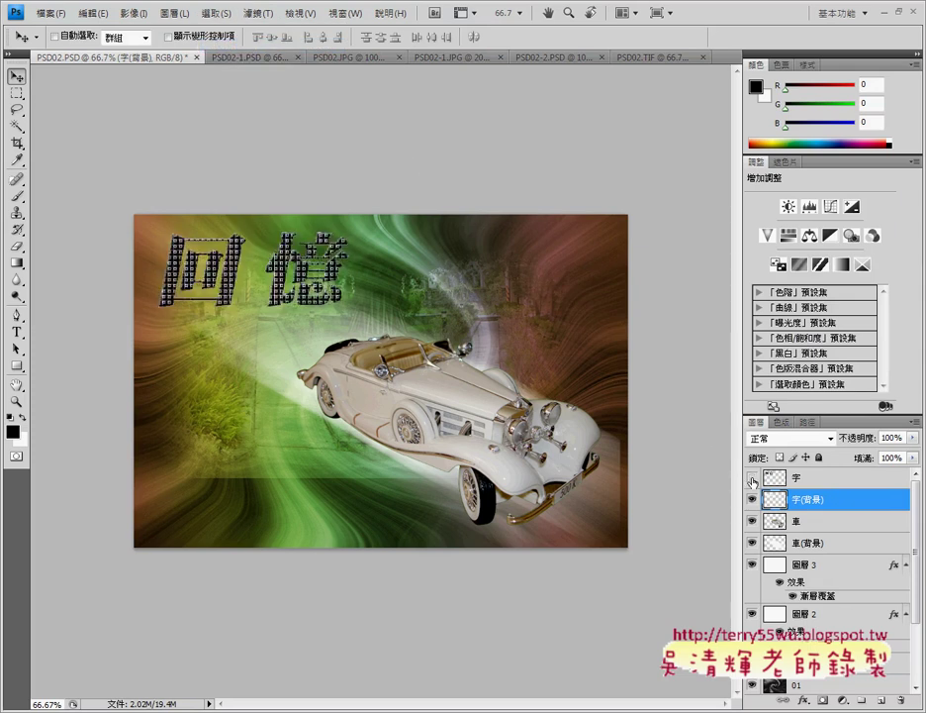
left_click(753, 481)
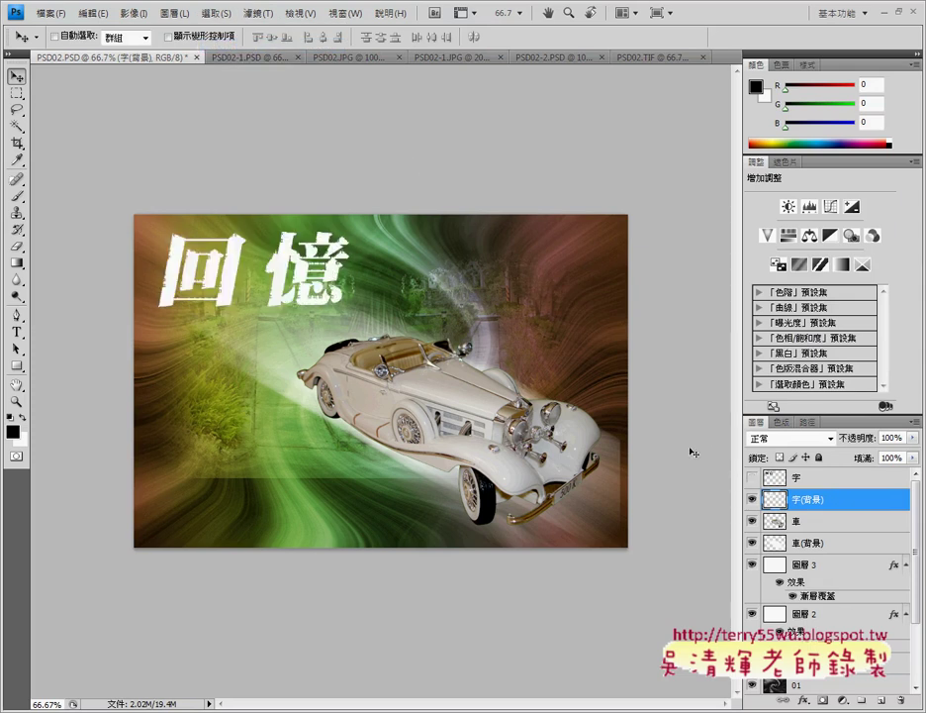
left_click(264, 17)
mouse_move(287, 238)
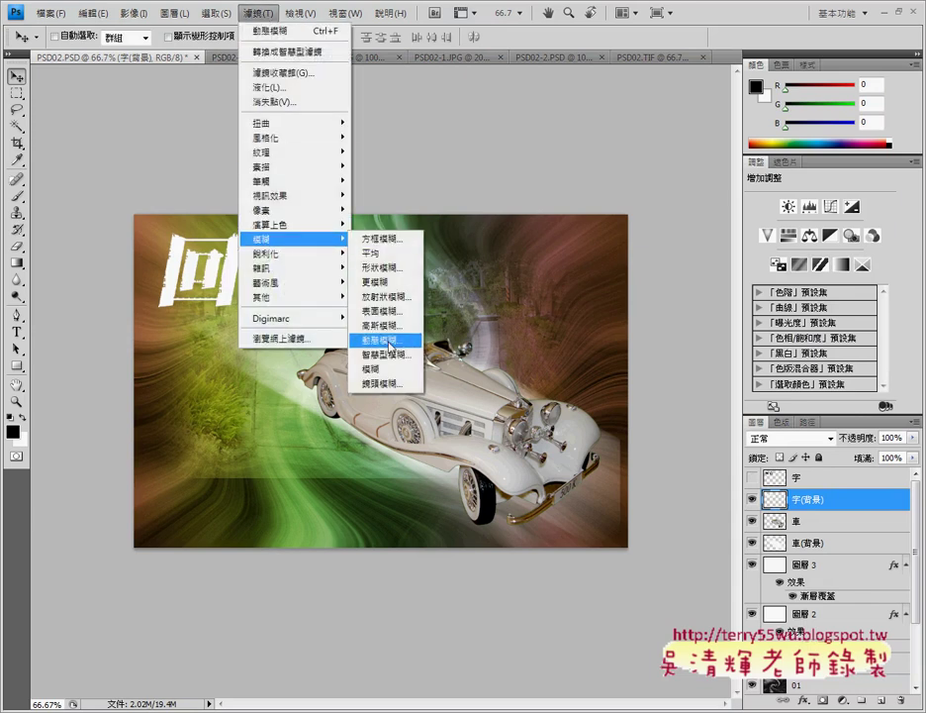
left_click(381, 339)
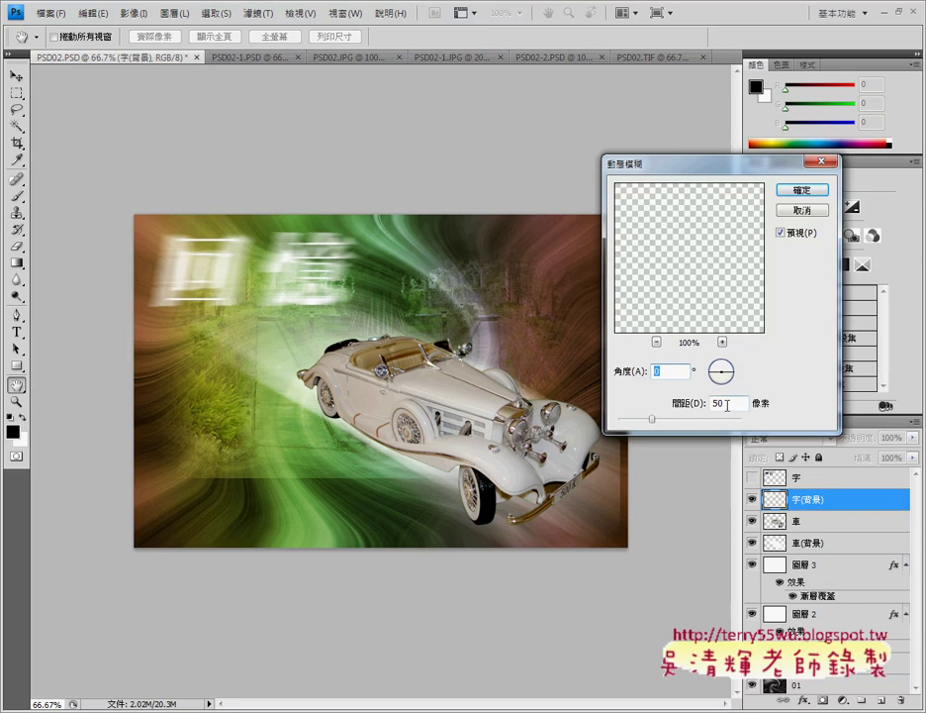
left_click(803, 189)
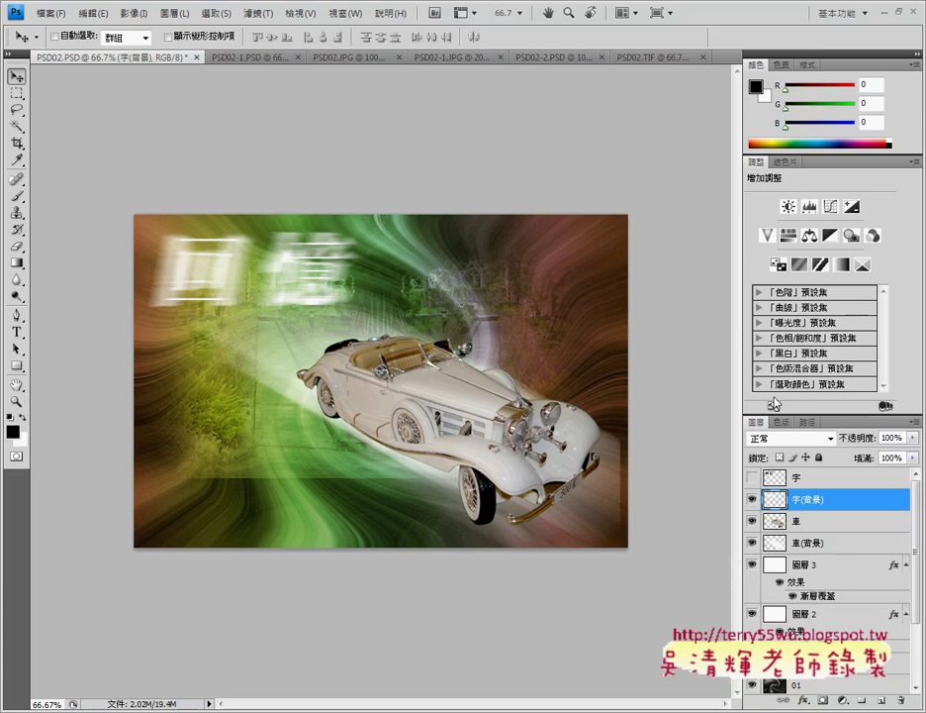
left_click(752, 478)
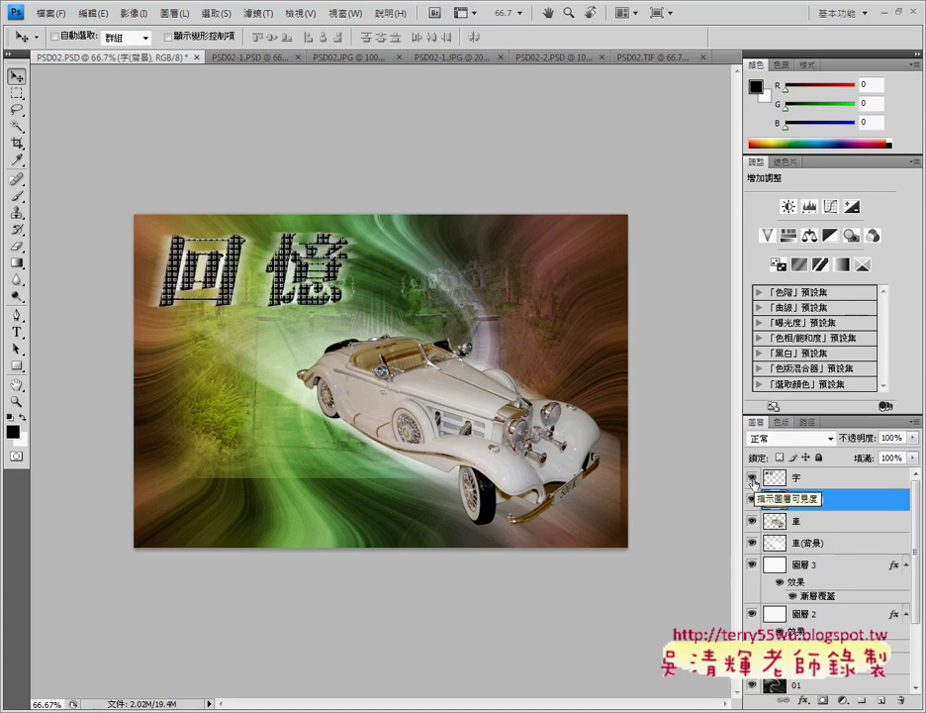
left_click(651, 58)
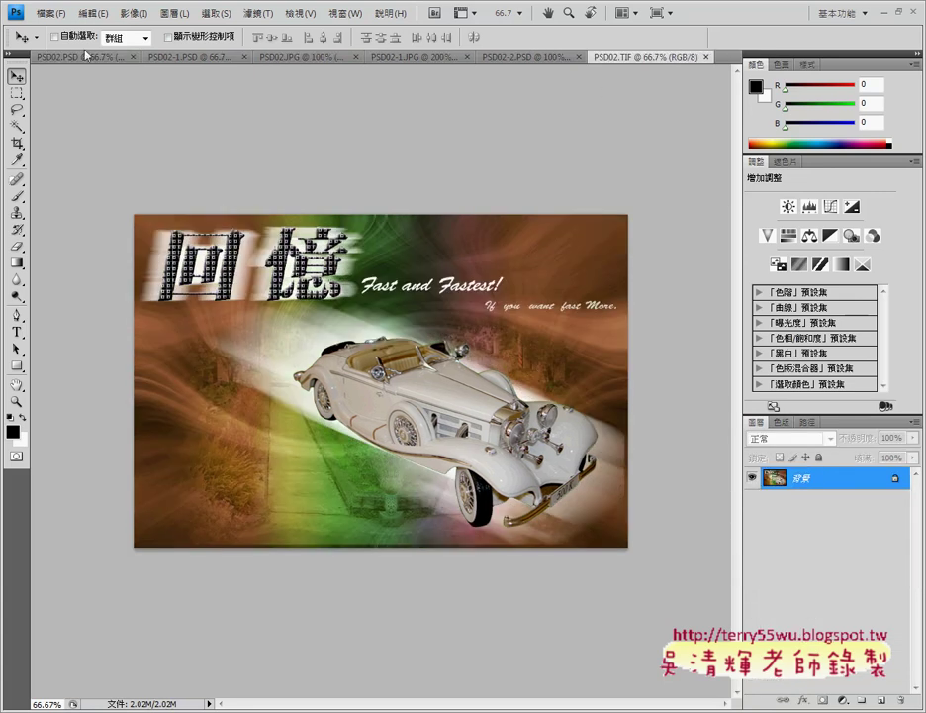
Duplicate the blurred 字(背景) layer three times in PSD02.PSD.
left_click(76, 57)
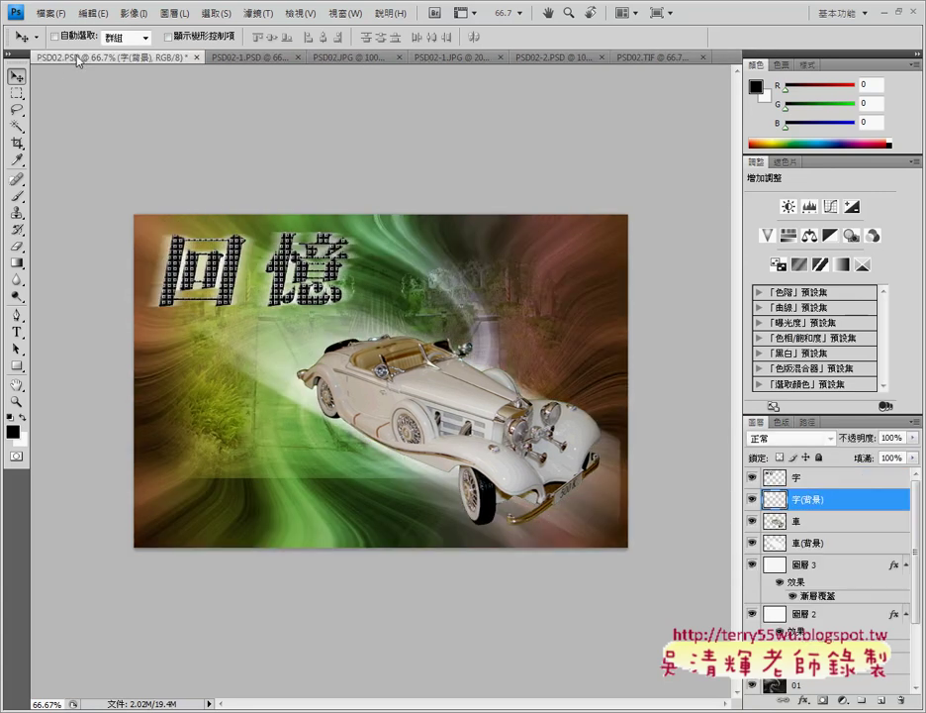
right_click(817, 500)
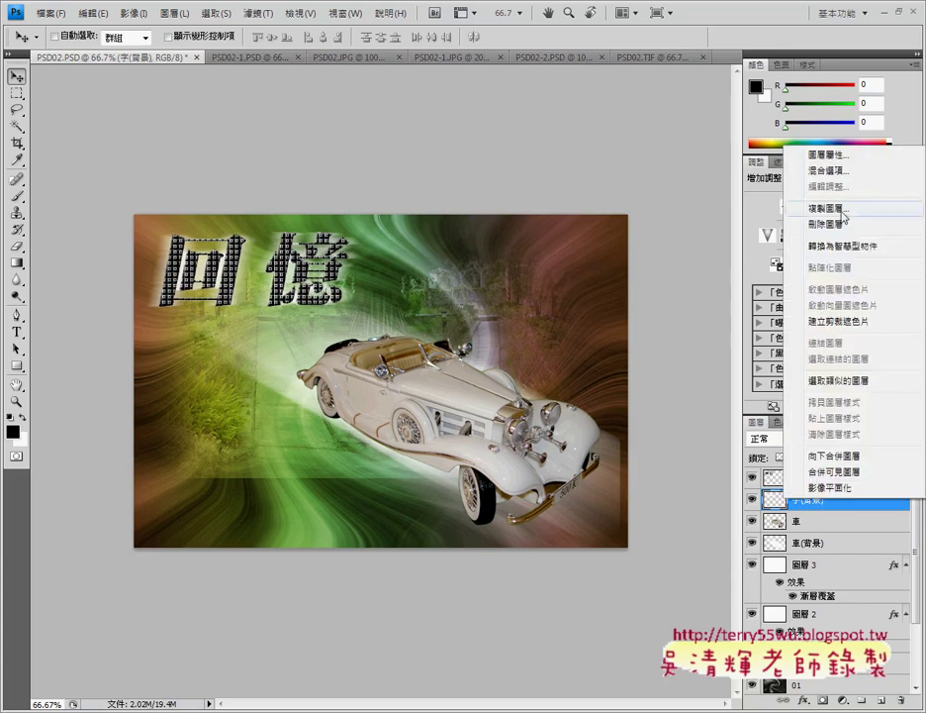
left_click(829, 207)
left_click(582, 224)
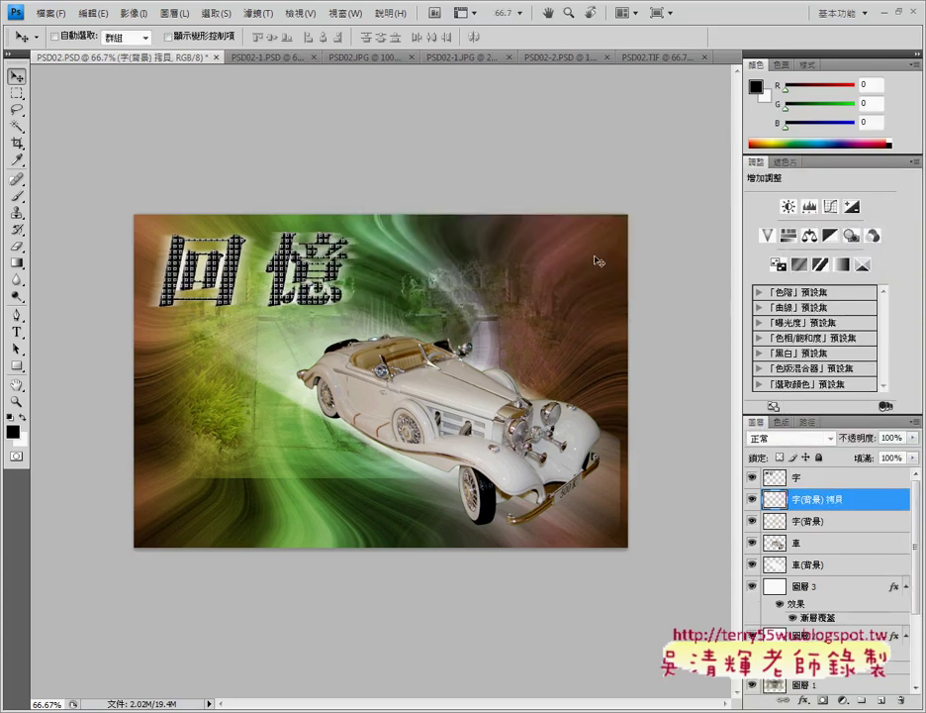
right_click(829, 501)
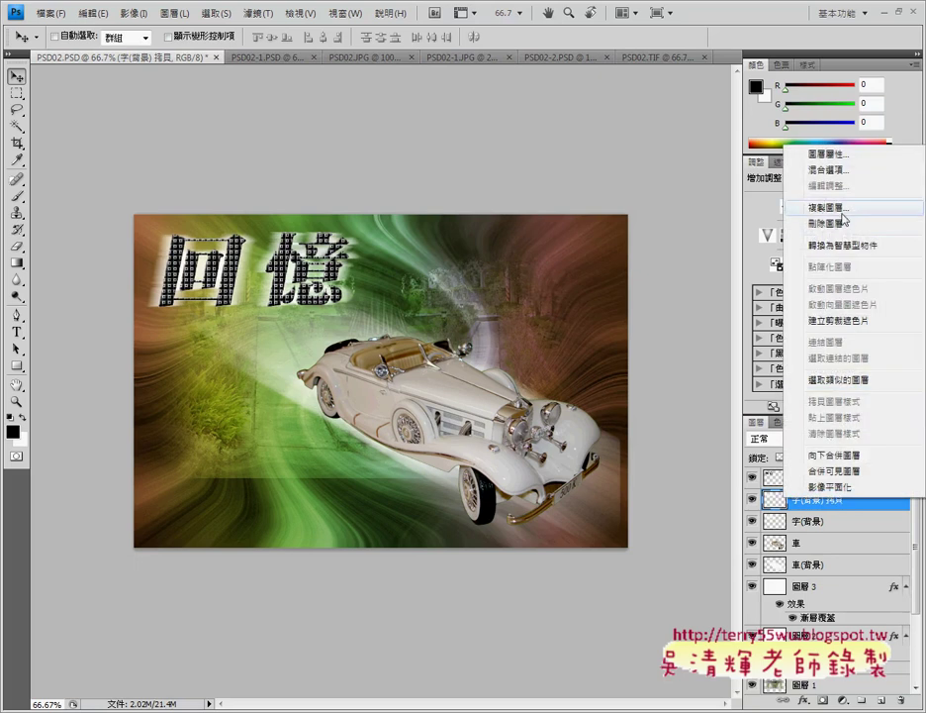
left_click(818, 207)
left_click(585, 224)
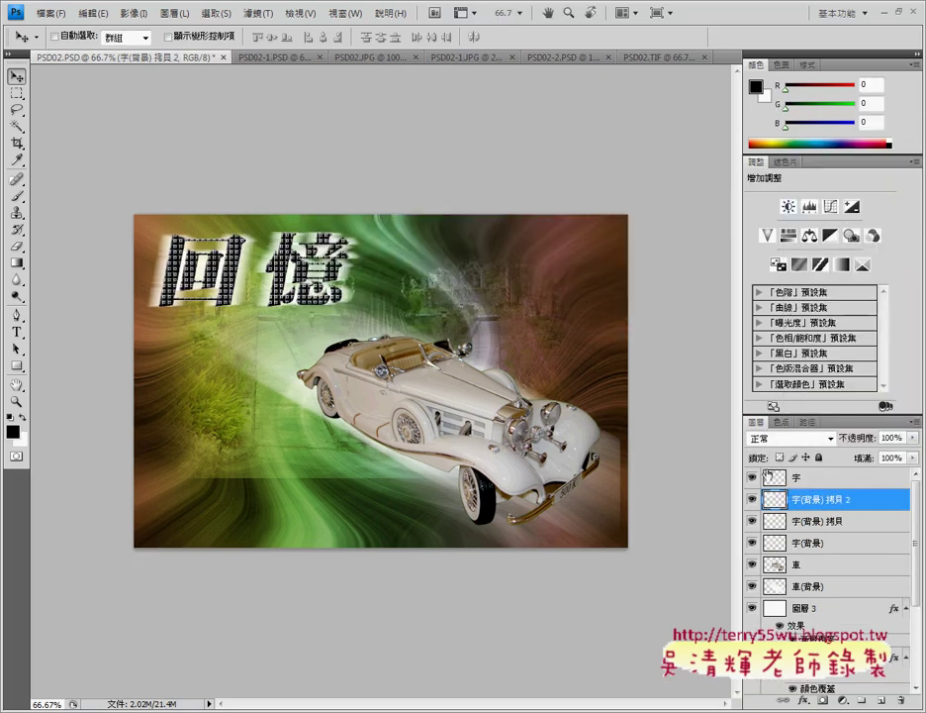
right_click(829, 500)
left_click(828, 212)
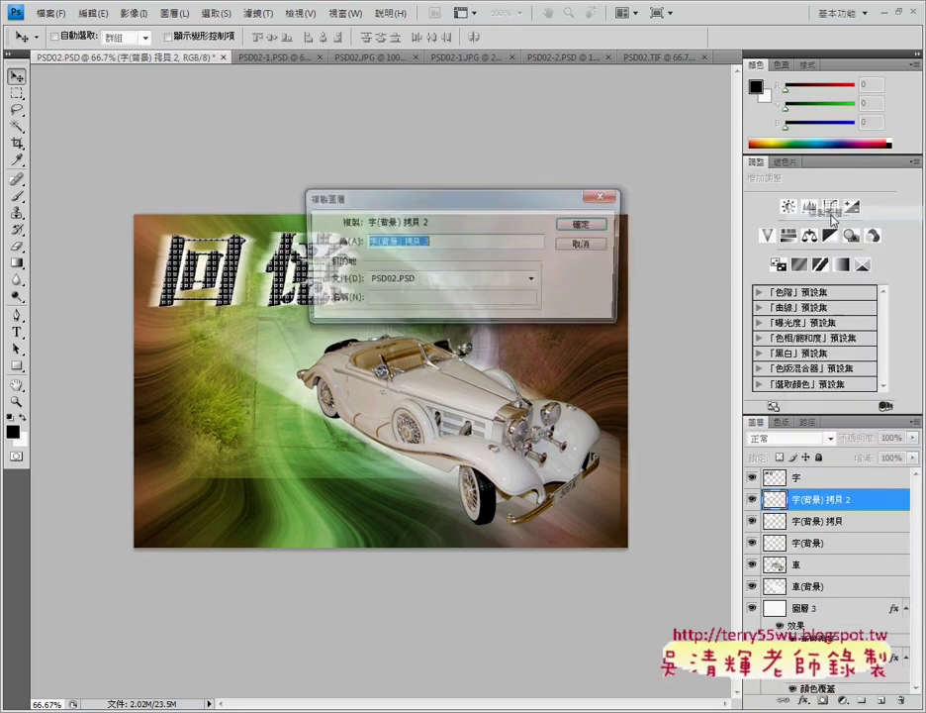
left_click(594, 223)
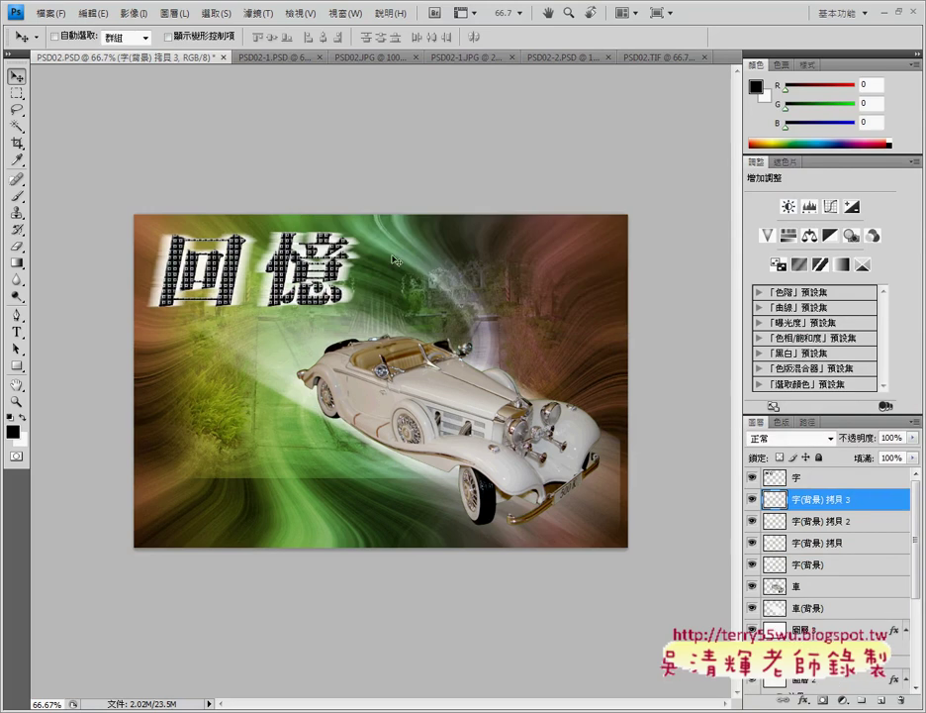
After comparing with PSD02.TIF, create a fourth copy of 字(背景).
left_click(646, 59)
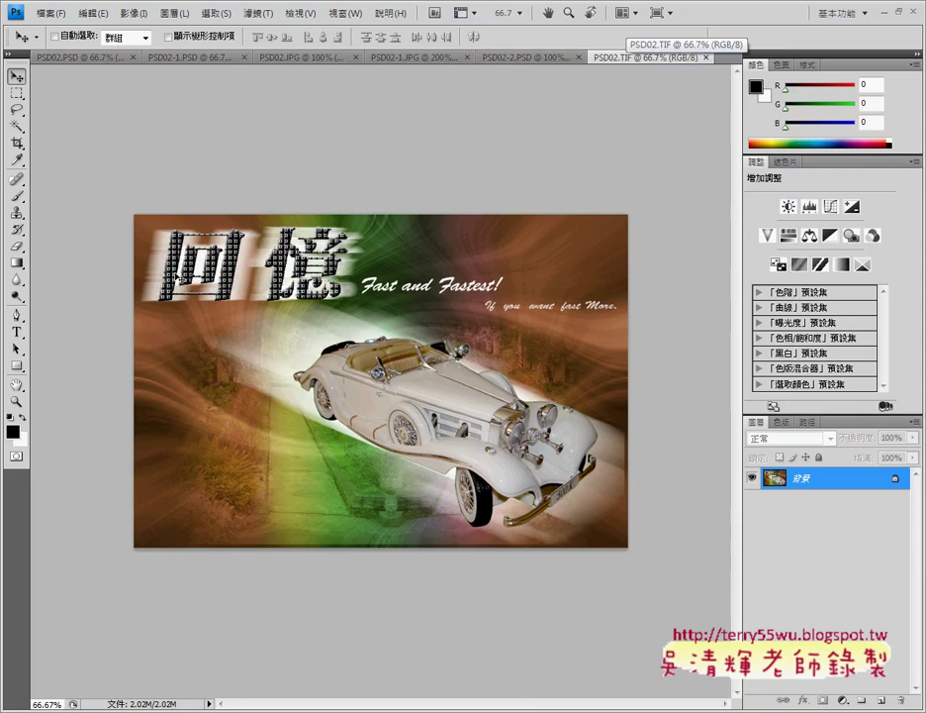
left_click(80, 57)
left_click(826, 478)
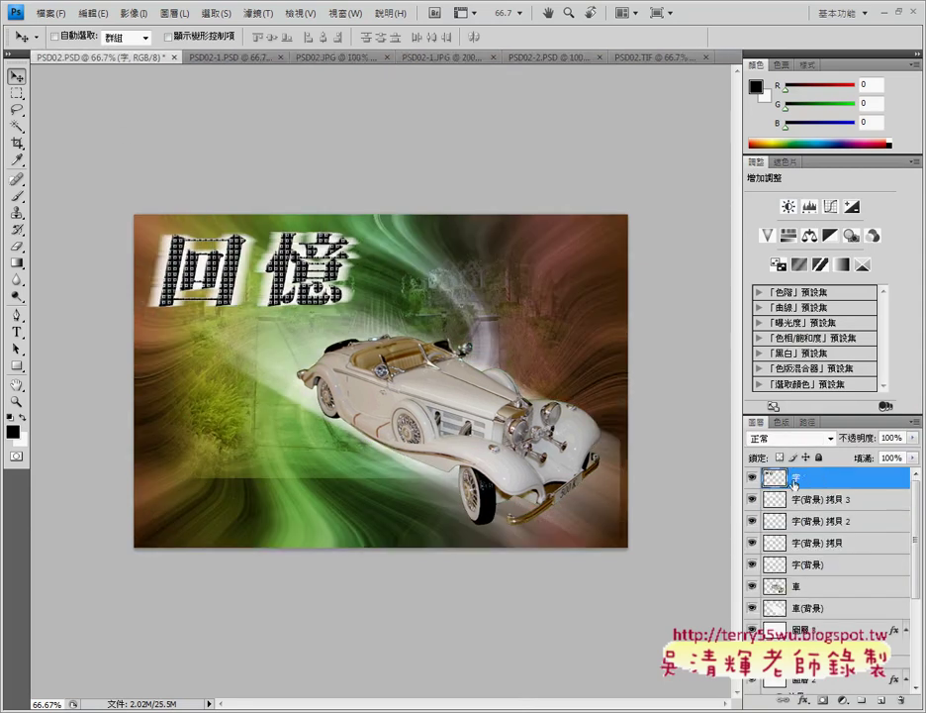
left_click(827, 499)
right_click(825, 571)
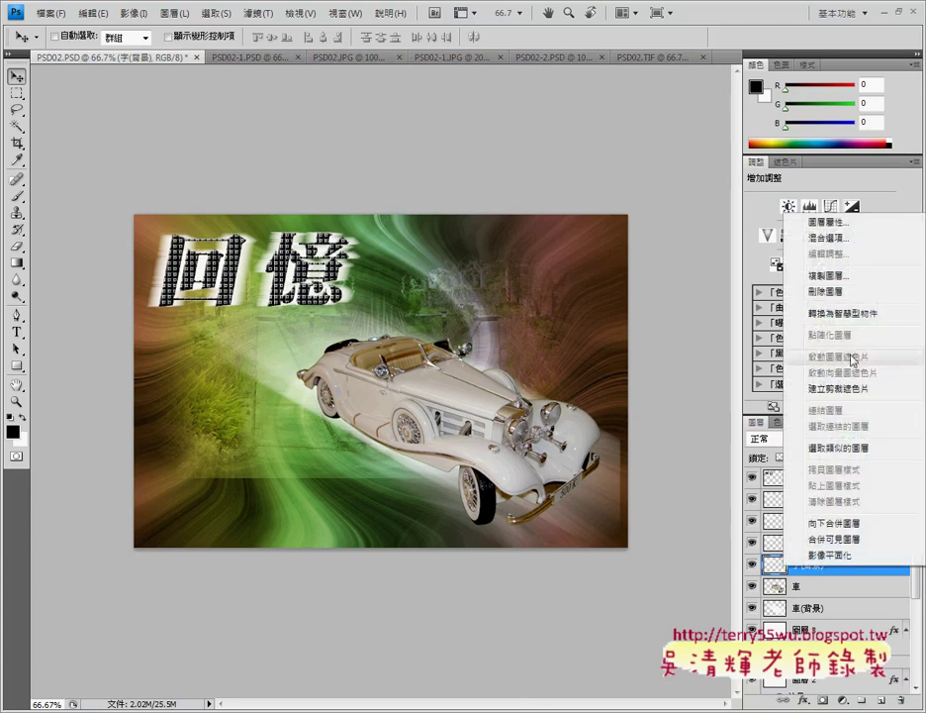
left_click(812, 275)
left_click(585, 224)
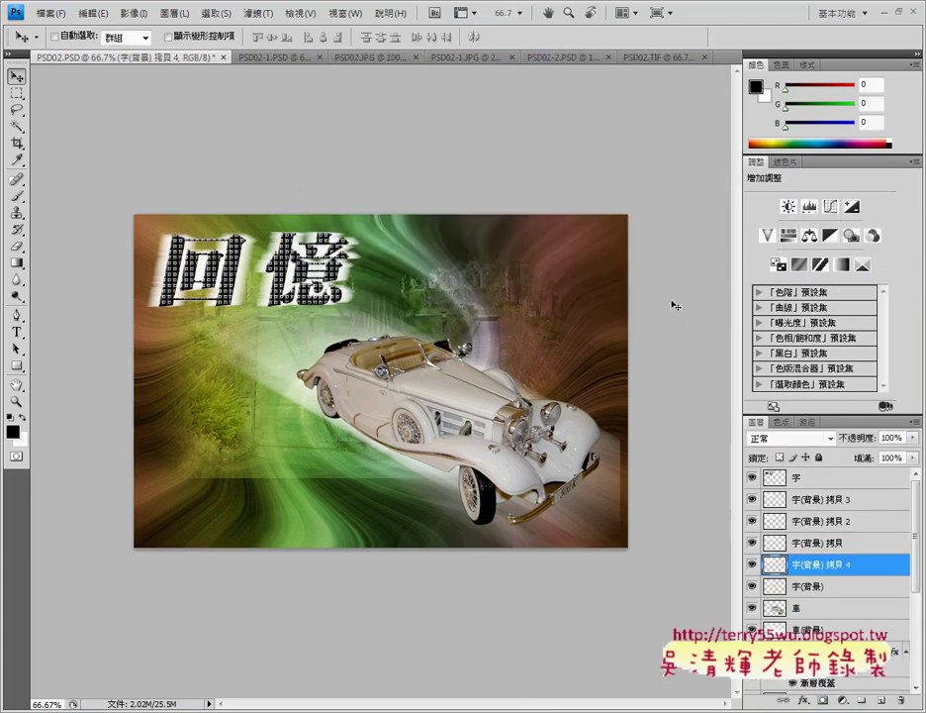
Nudge 字(背景) 拷貝 3 and 拷貝 2 slightly left to offset the streaks.
left_click(824, 509)
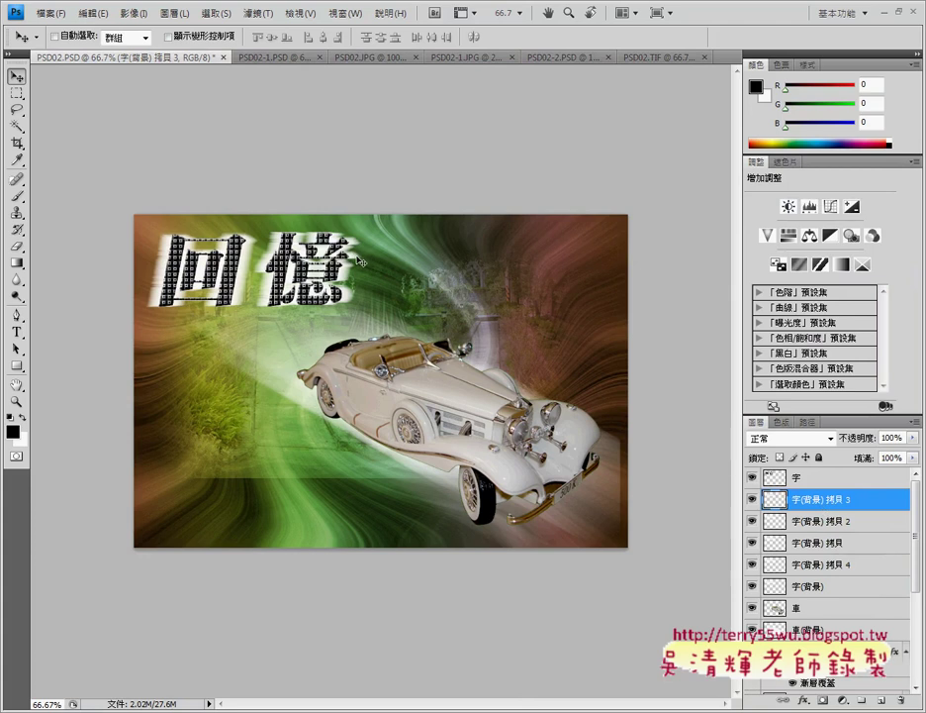
key("Left")
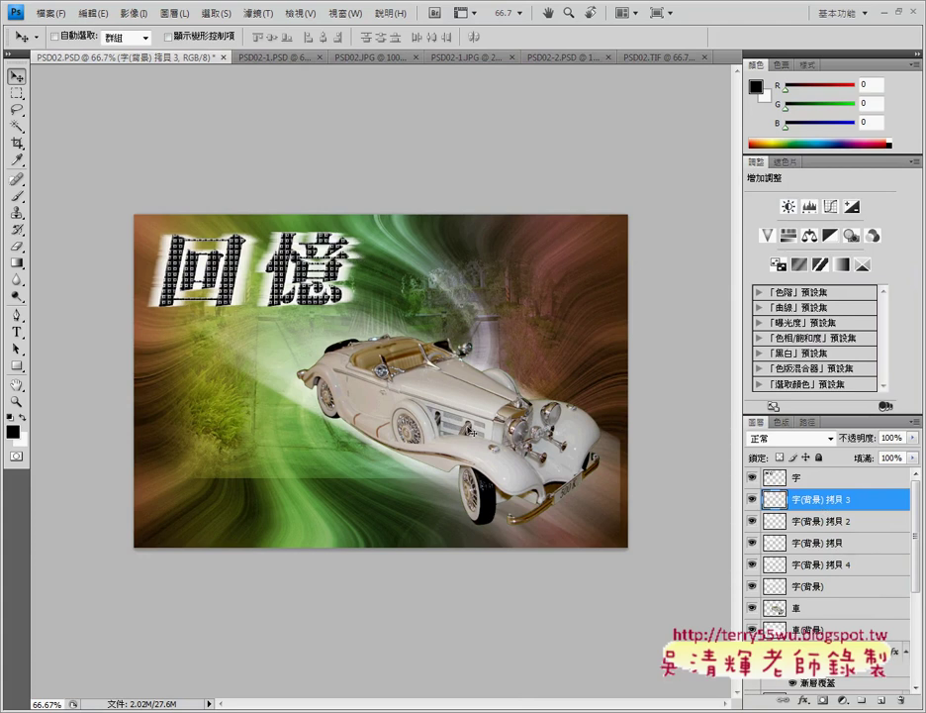
key("alt+bracketleft")
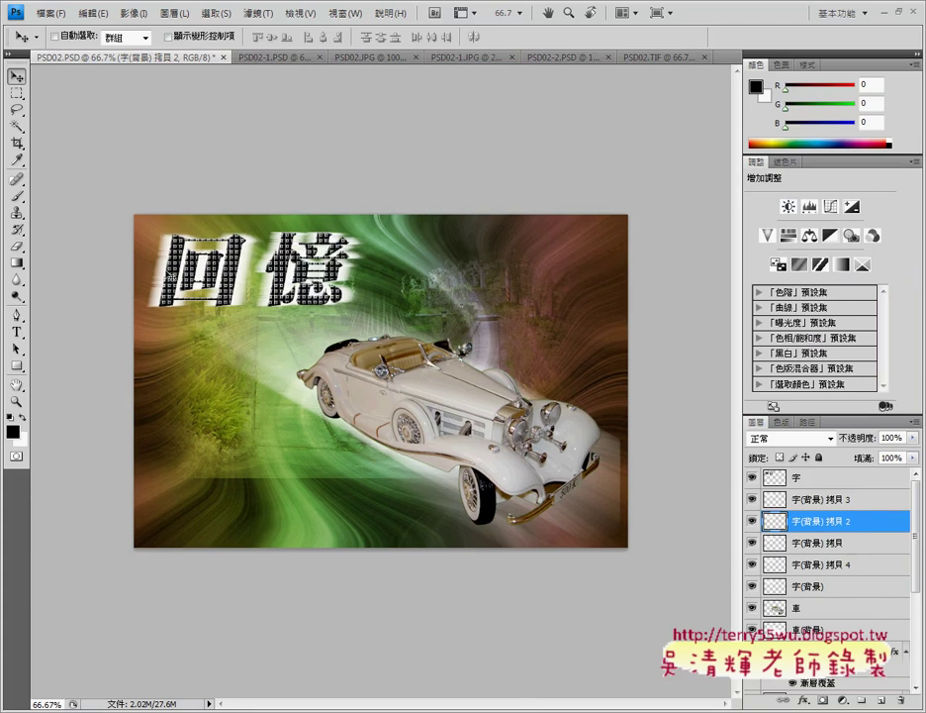
key("Left")
key("Left")
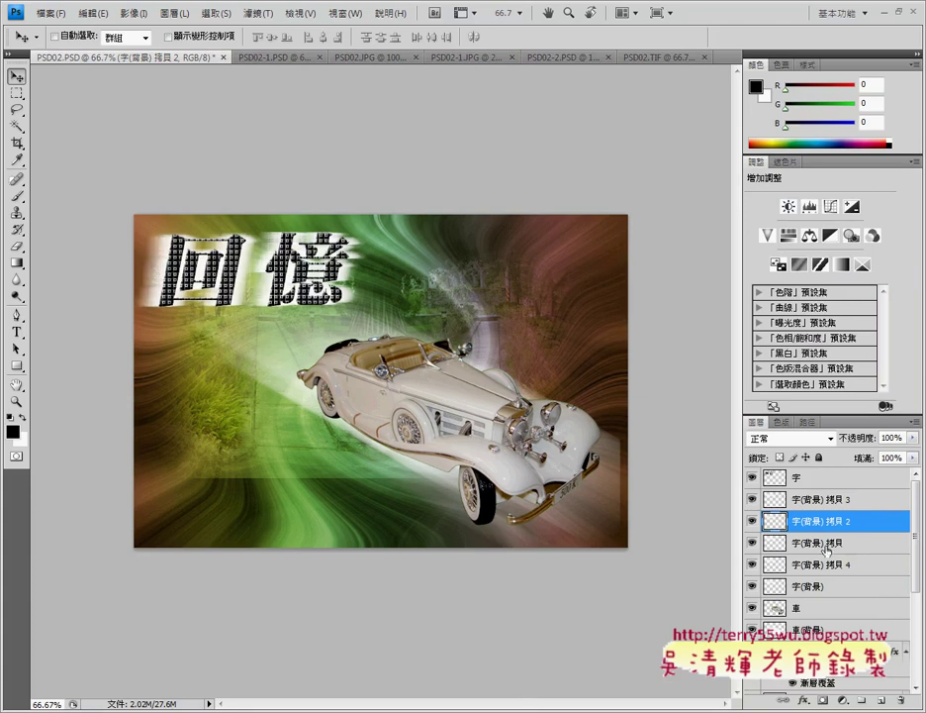
key("alt+bracketleft")
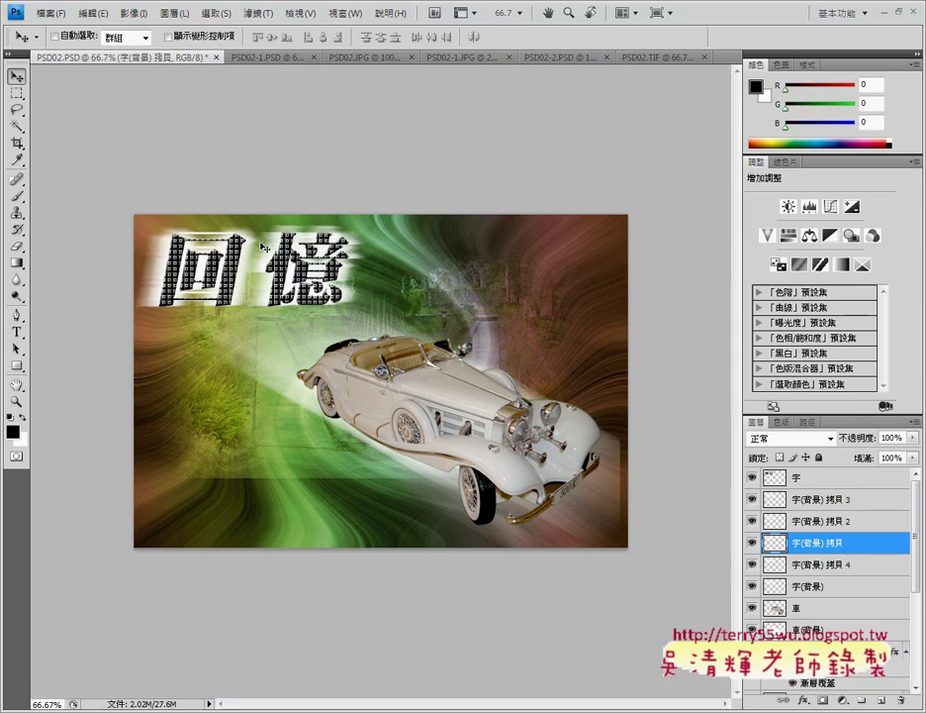
key("alt+bracketright")
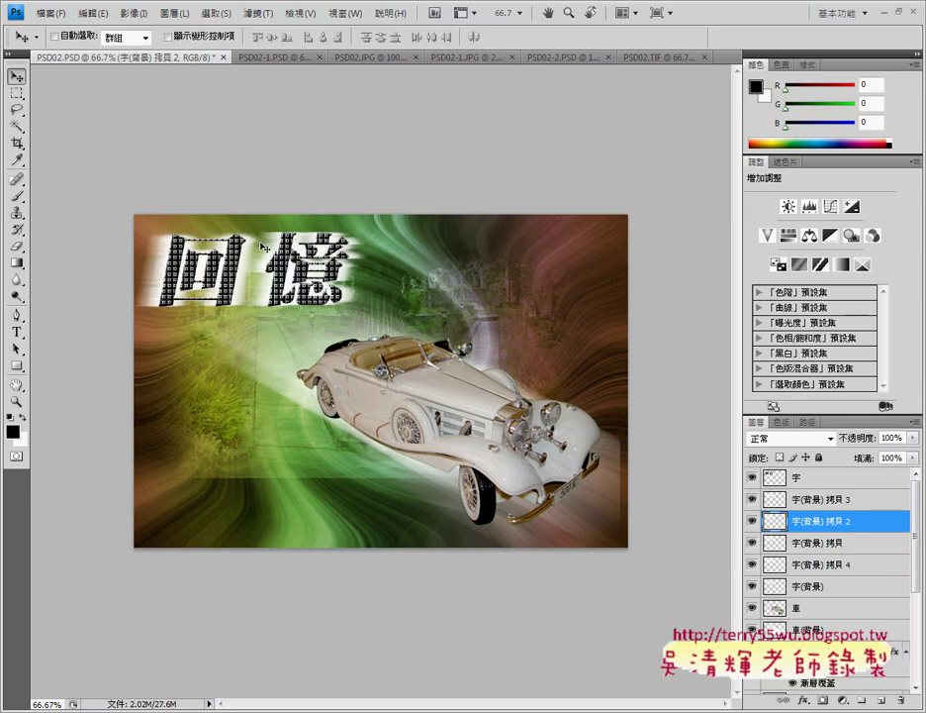
Compare PSD02.PSD against the PSD02.TIF reference, then switch to the textbook PDF in Adobe Reader.
left_click(663, 57)
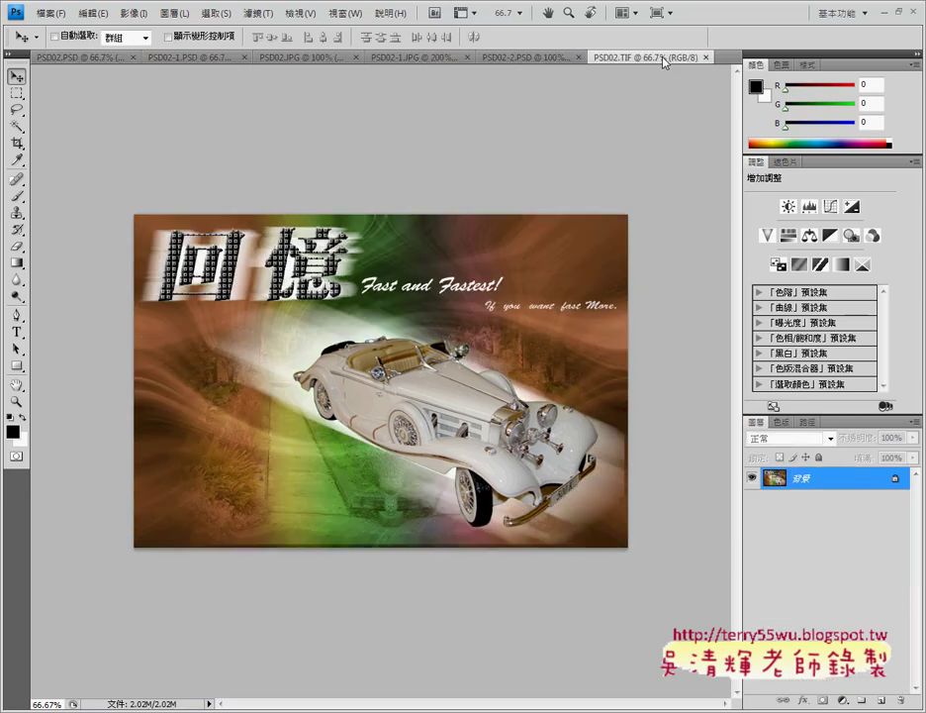
left_click(65, 58)
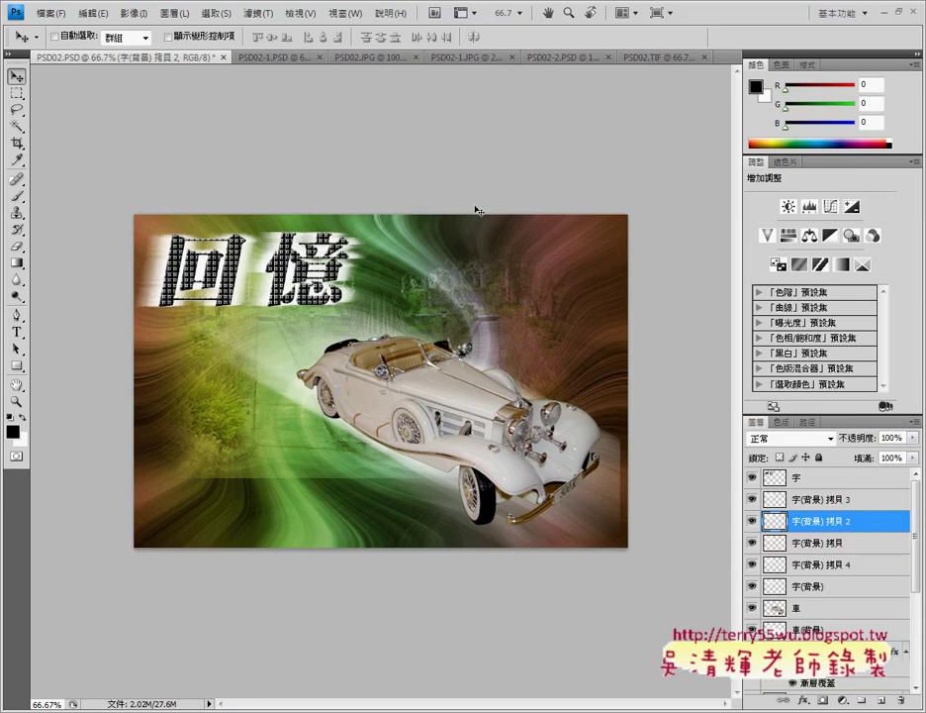
left_click(667, 57)
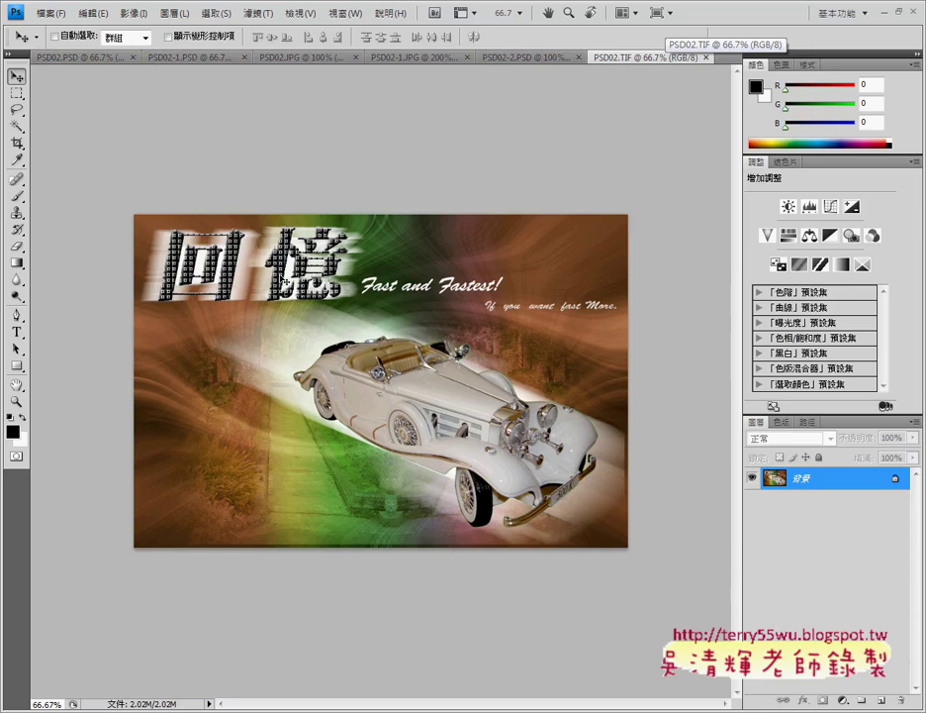
key("alt+Tab")
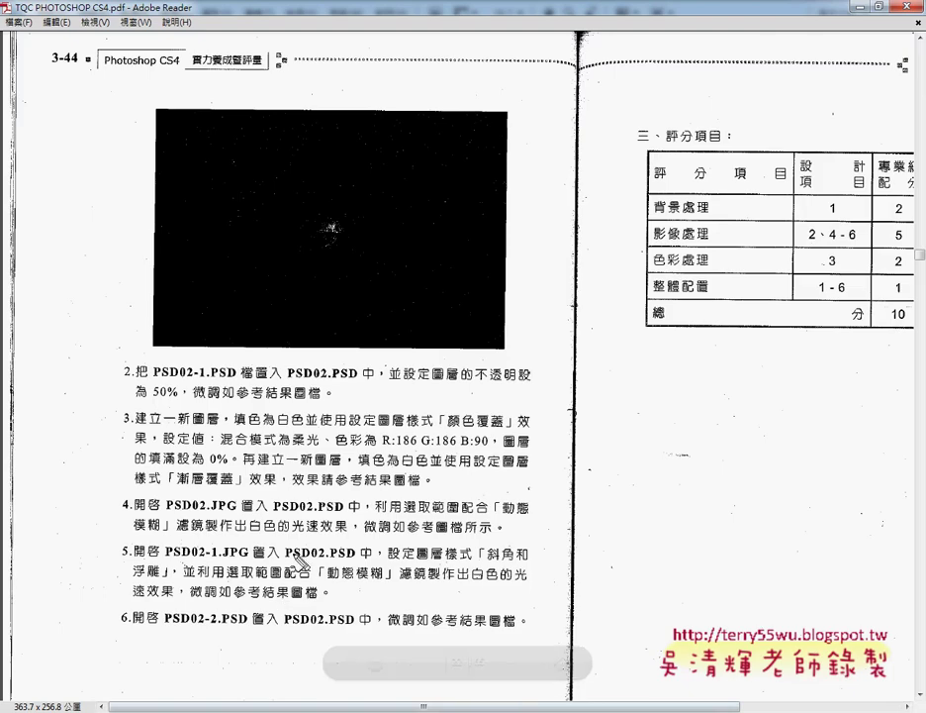
Circle exercise item 5 in red, clear the mark, and minimize Adobe Reader.
mouse_move(188, 616)
left_mouse_down()
mouse_move(128, 594)
mouse_move(455, 546)
mouse_move(525, 589)
mouse_move(258, 615)
left_mouse_up()
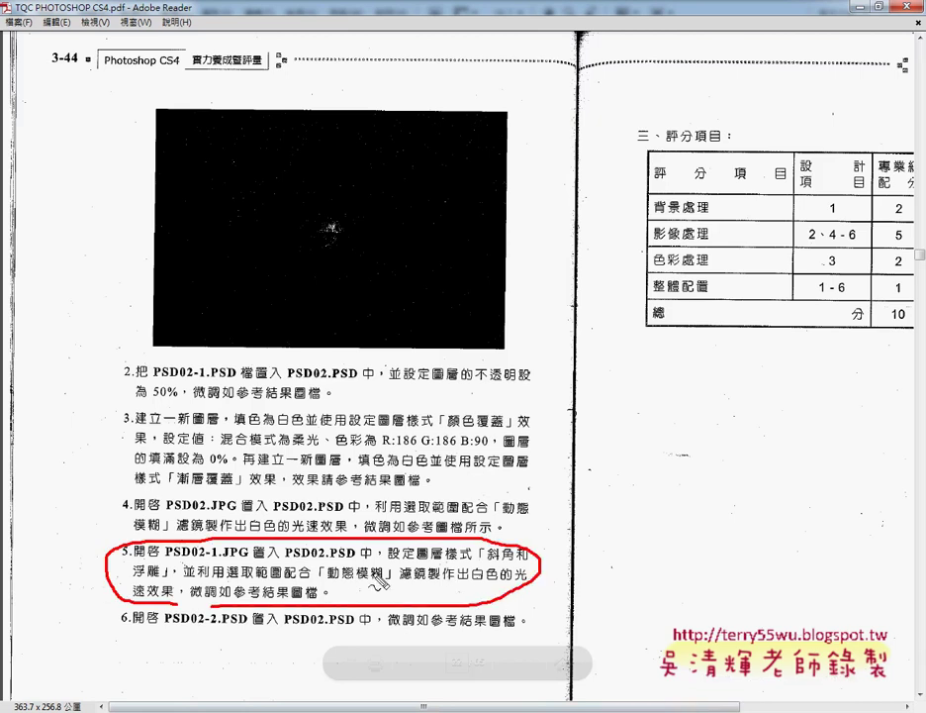
key("Escape")
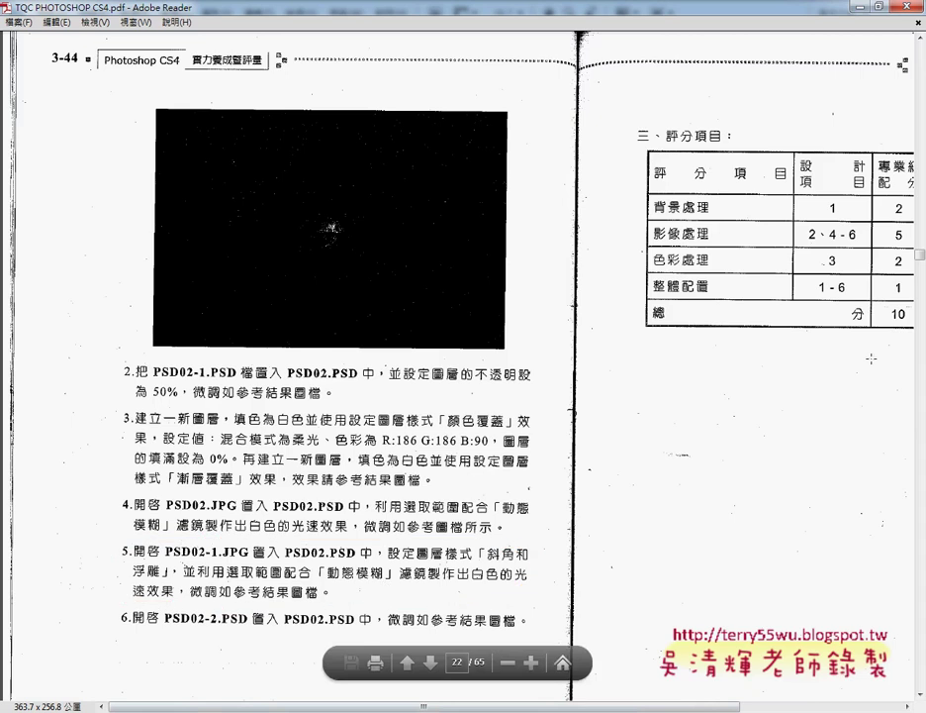
left_click(856, 8)
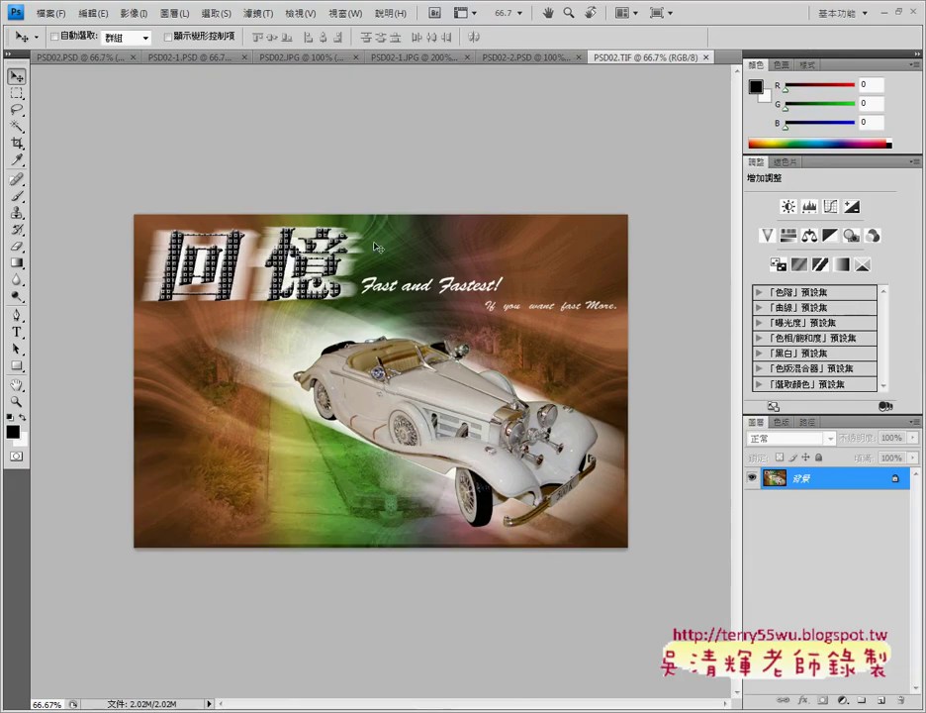
Bring up the PSD02-2.PSD banner after checking PSD02.TIF, then show and select the green background layer.
left_click(505, 59)
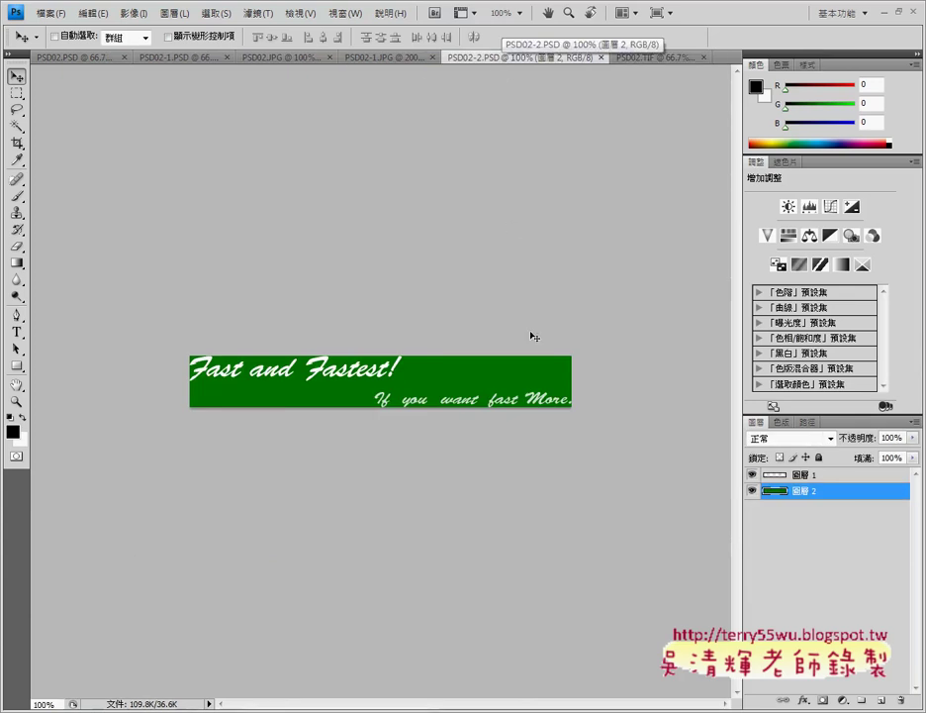
left_click(636, 59)
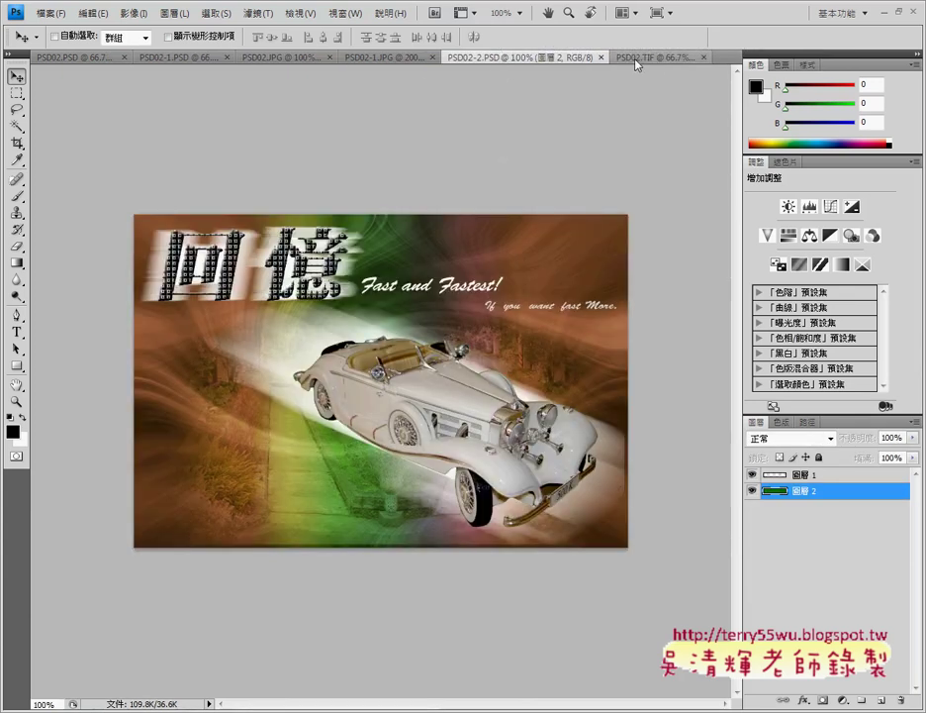
left_click(520, 60)
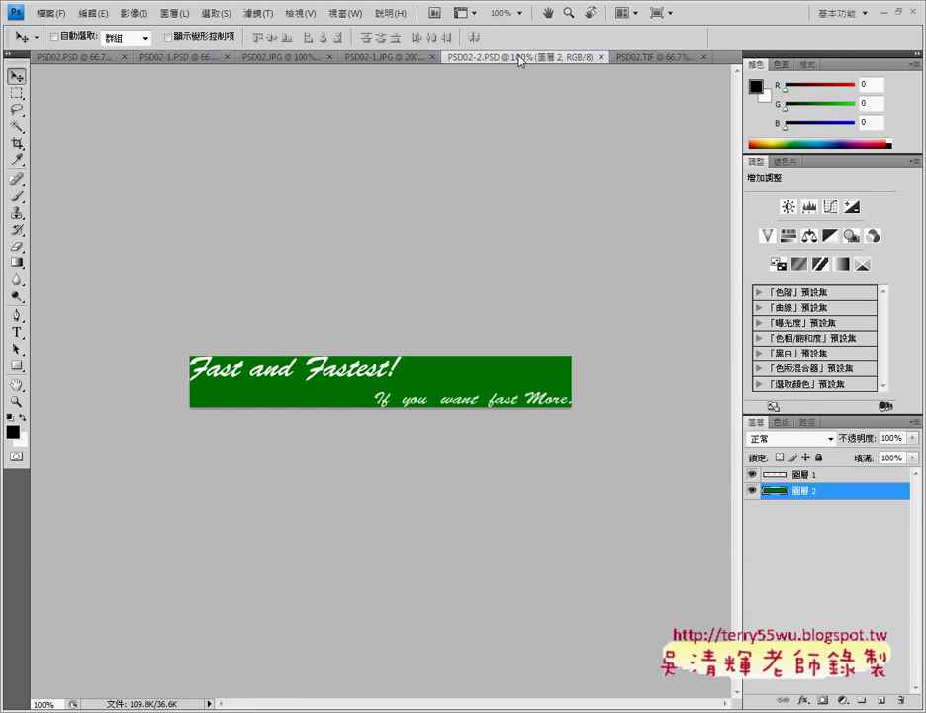
left_click_drag(519, 61, 559, 66)
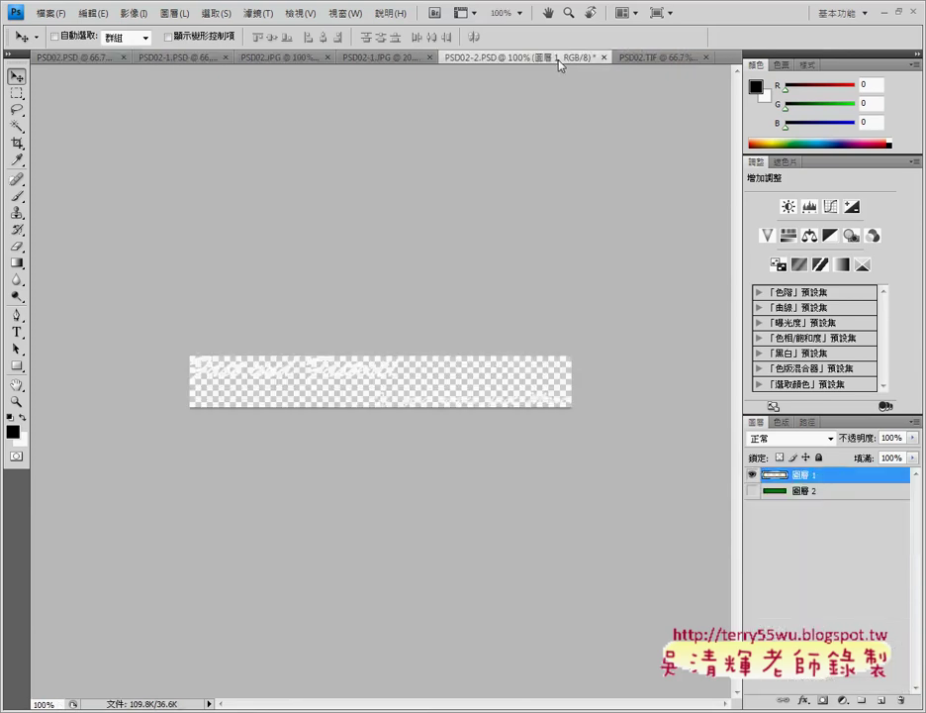
left_click(753, 490)
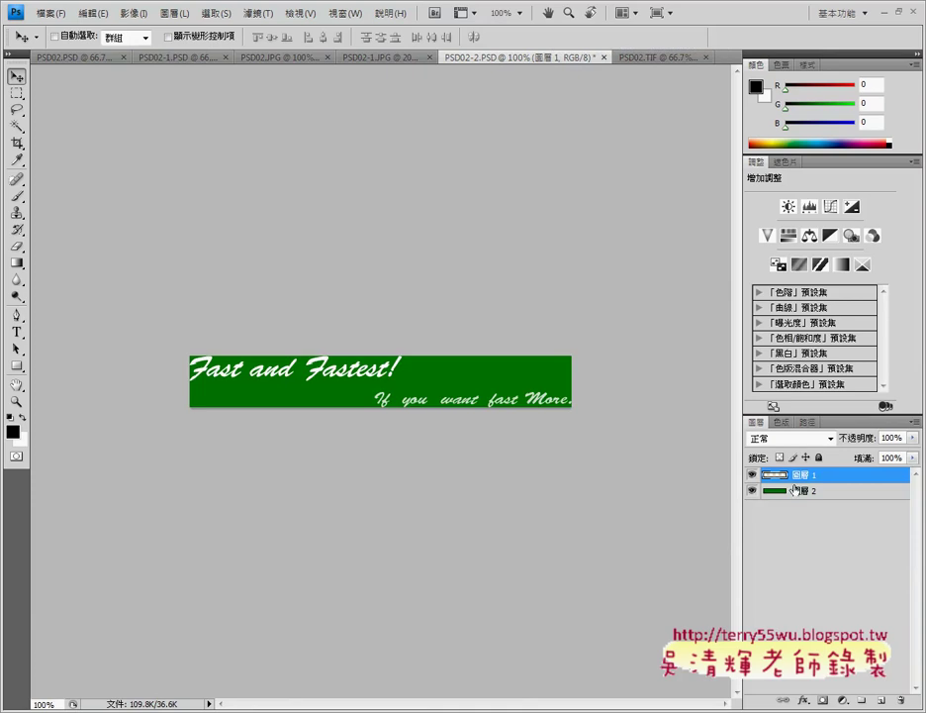
left_click(792, 489)
Duplicate the 'Fast and Fastest!' text layer into the PSD02.PSD document.
right_click(787, 475)
left_click(827, 186)
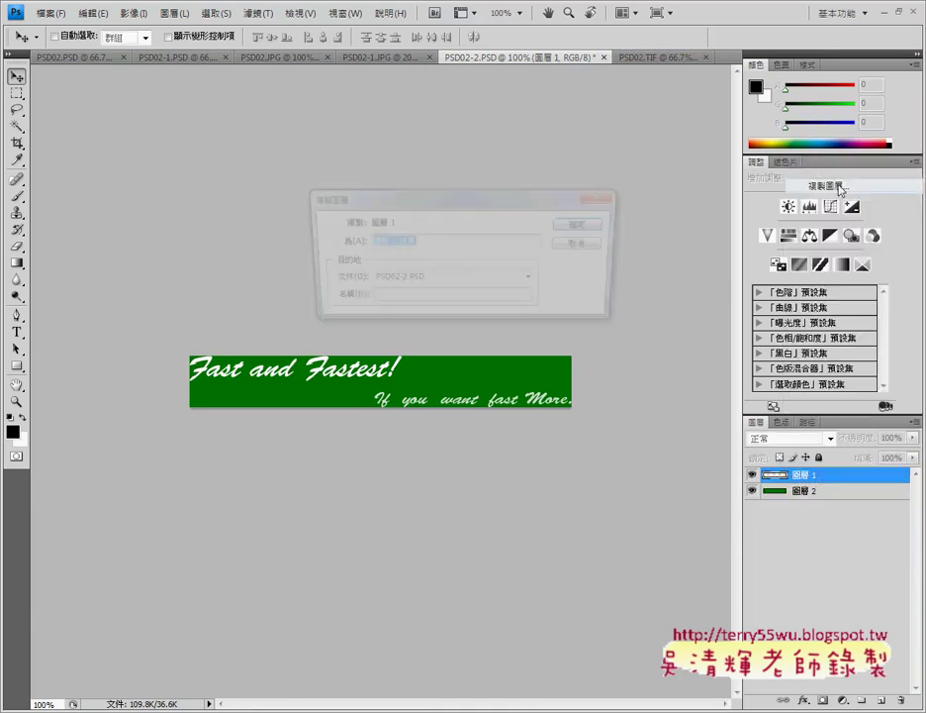
left_click(446, 280)
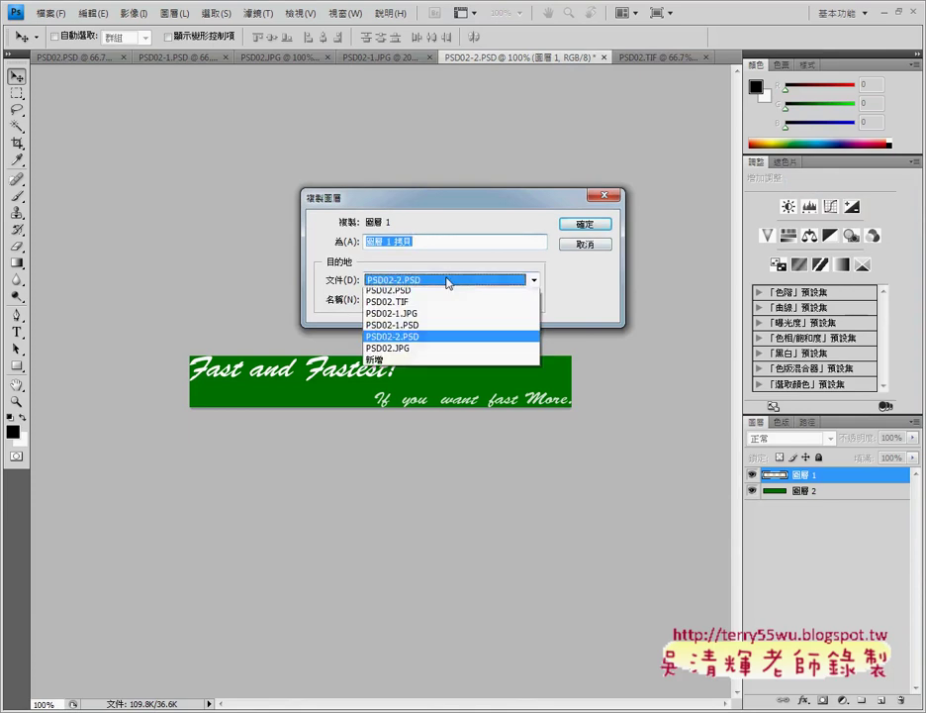
left_click(388, 290)
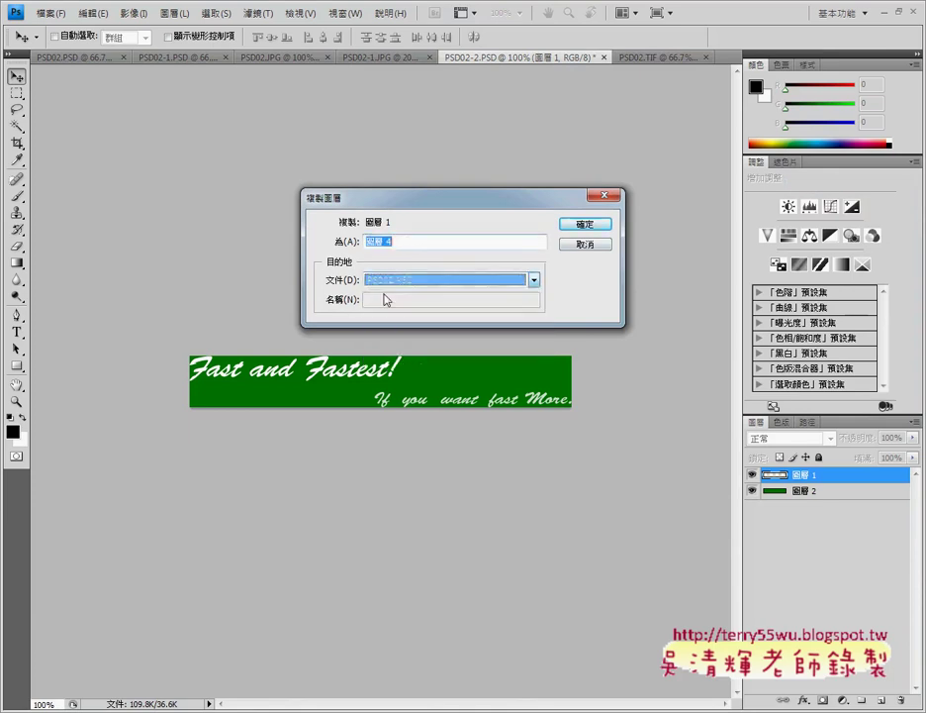
left_click(585, 225)
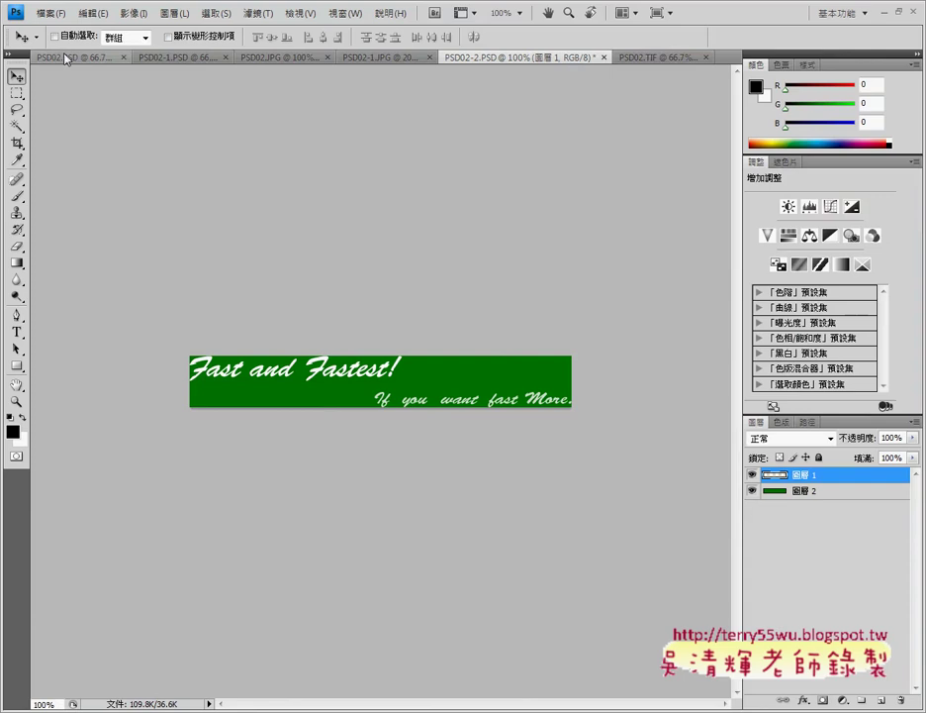
View the new 圖層 4 in PSD02.PSD, comparing it against the PSD02.TIF reference.
left_click(70, 59)
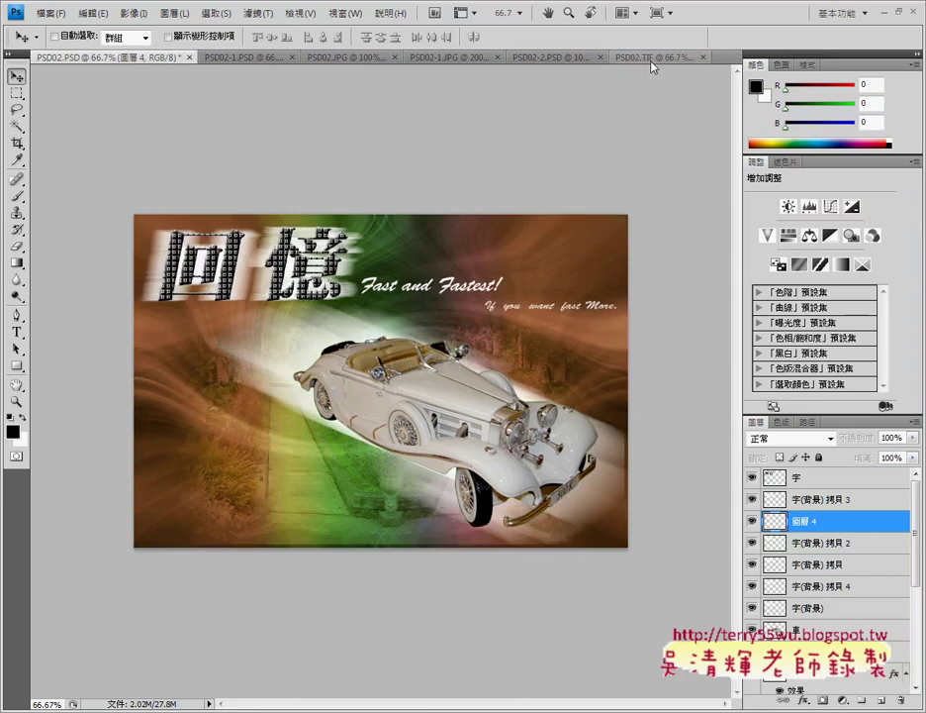
left_click(653, 57)
left_click(74, 58)
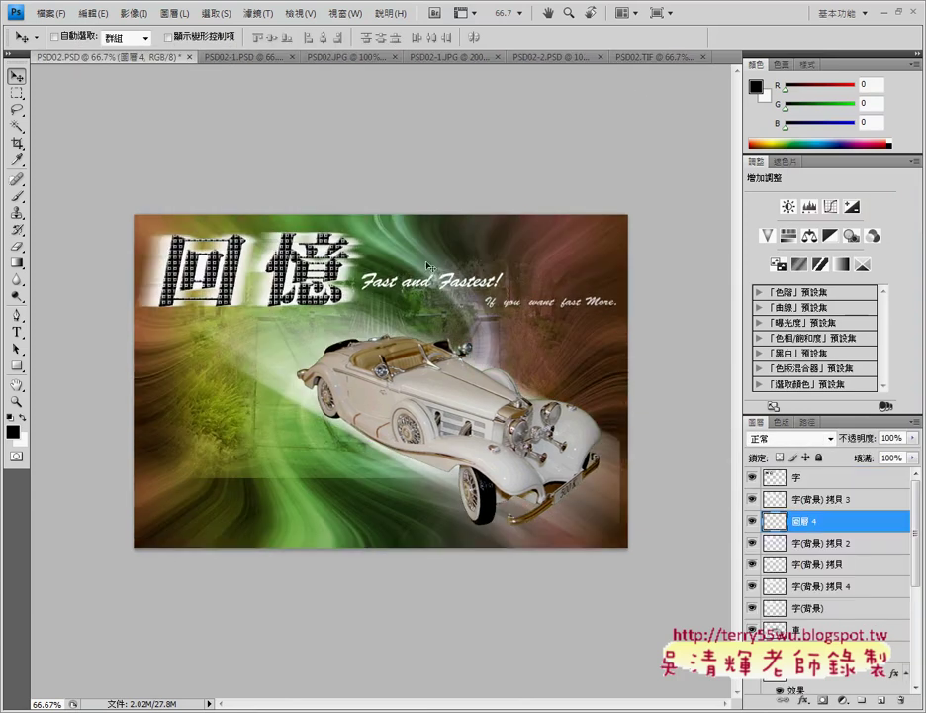
left_click(50, 13)
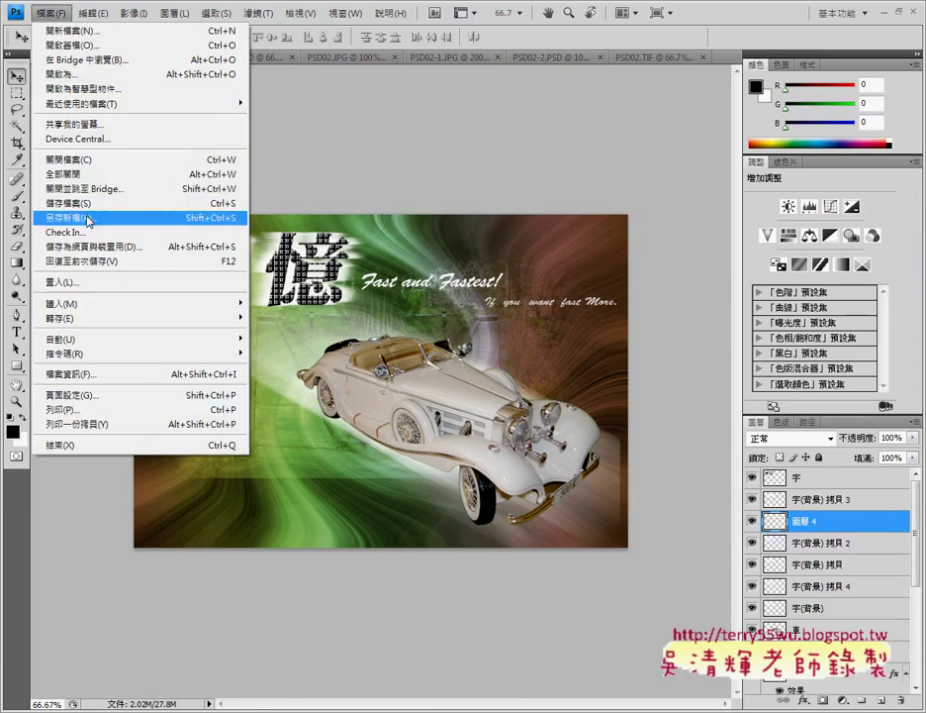
Save as PSD02.psd in Desktop's 210 folder, replacing the existing file in Photoshop format.
left_click(89, 219)
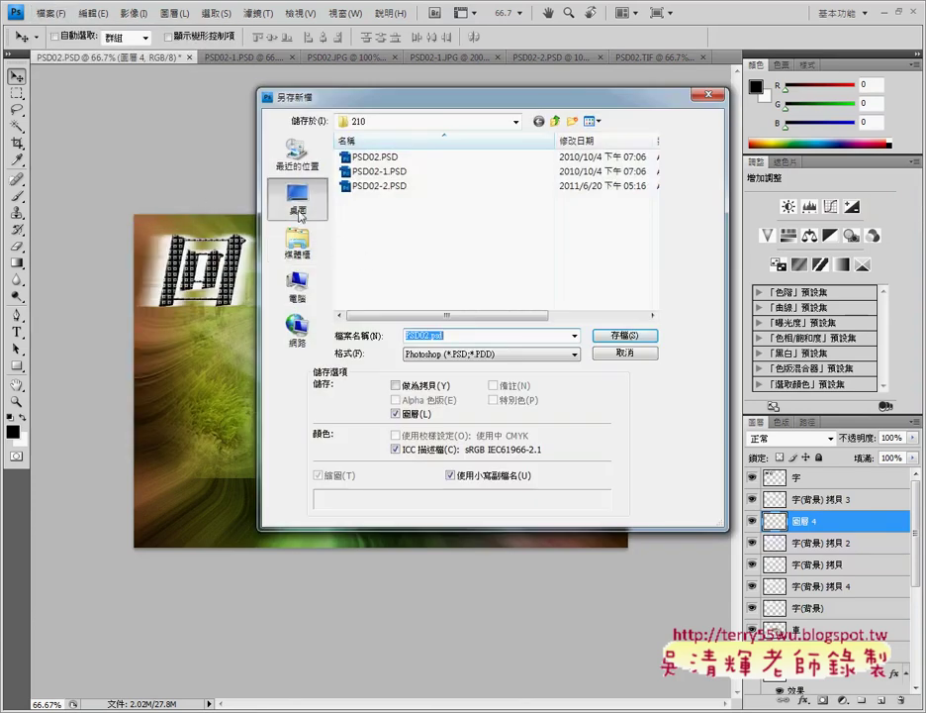
left_click(298, 203)
type("2")
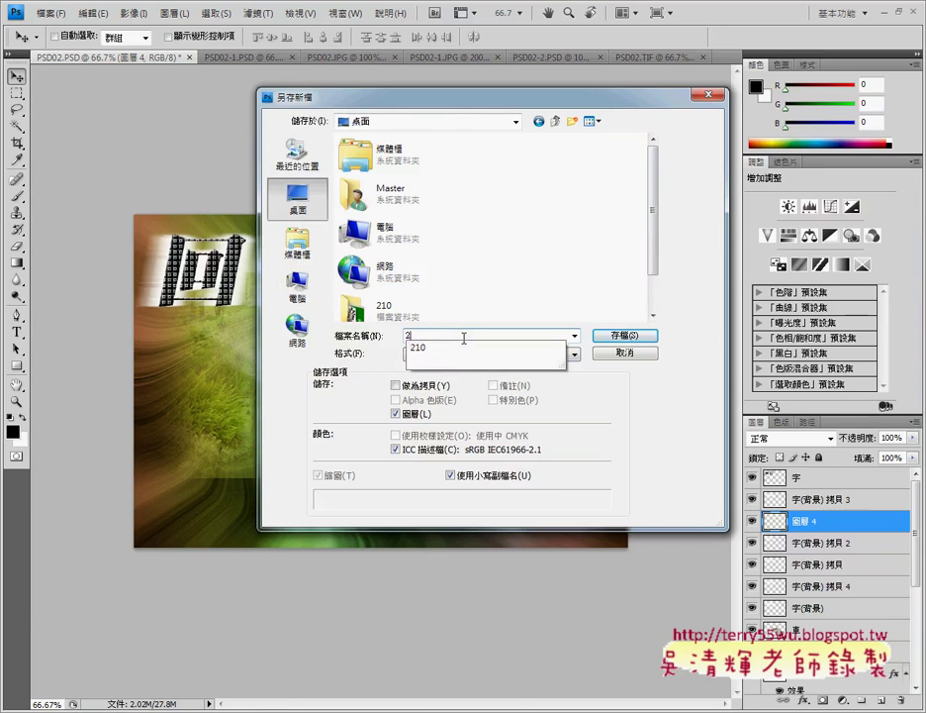
type("10")
left_click(624, 336)
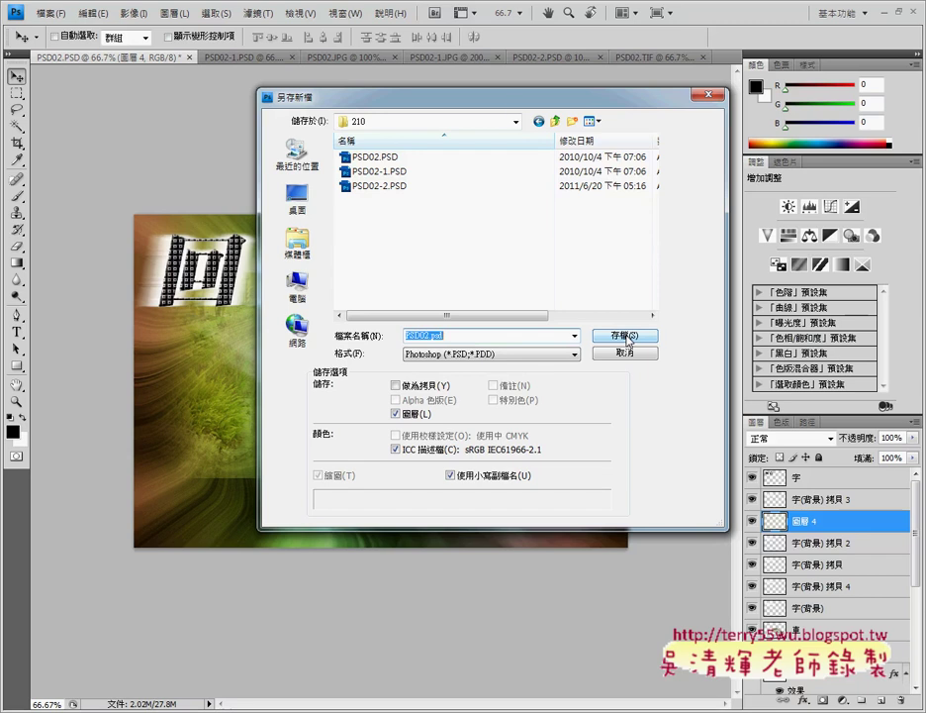
left_click_drag(511, 98, 559, 168)
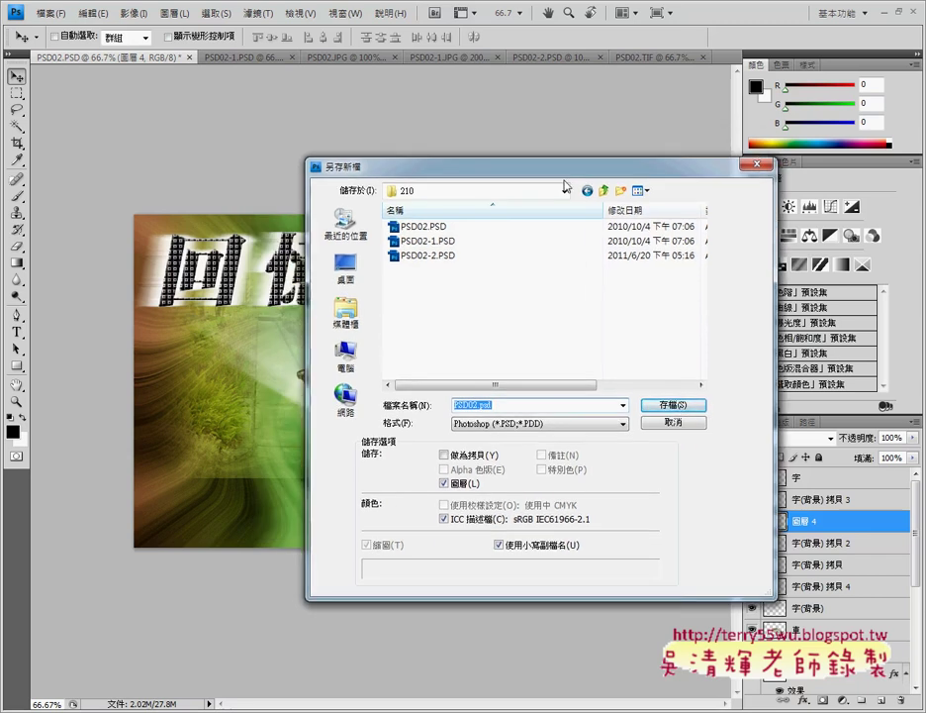
left_click(698, 403)
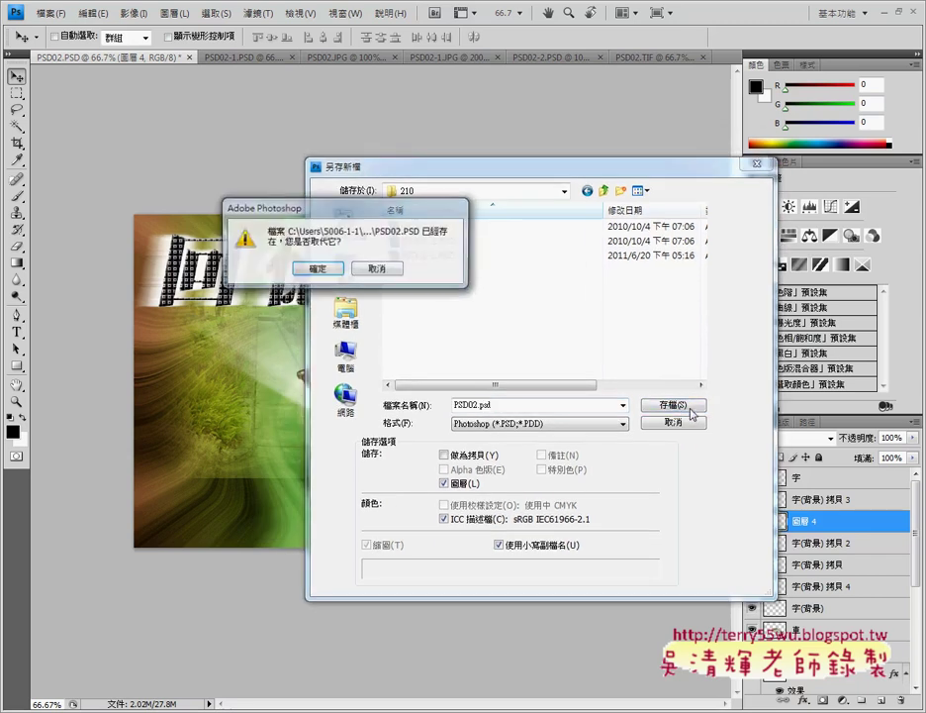
left_click(325, 269)
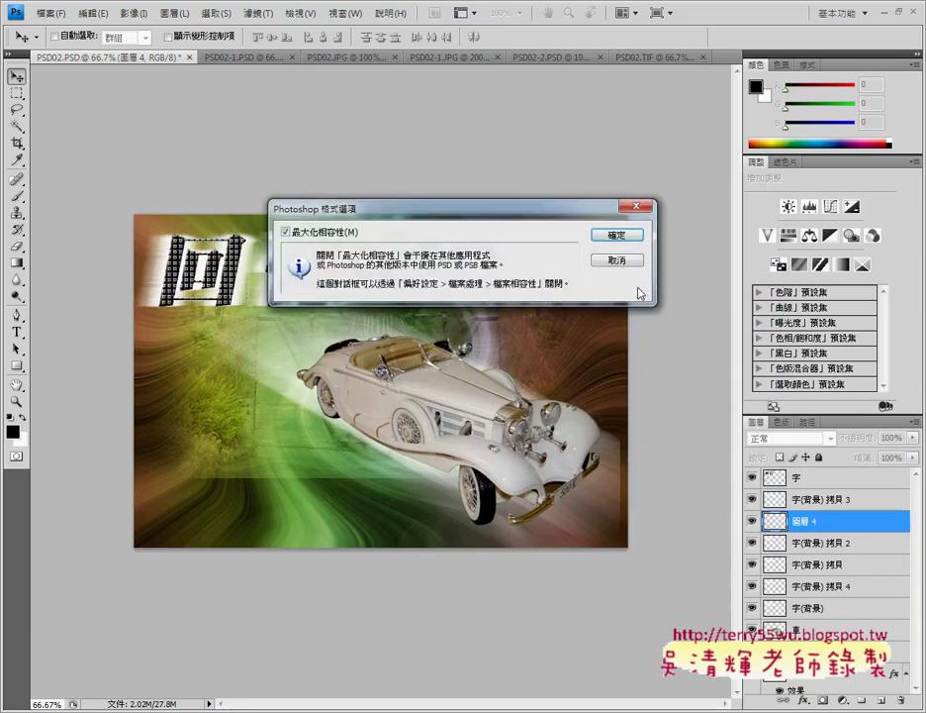
left_click(619, 233)
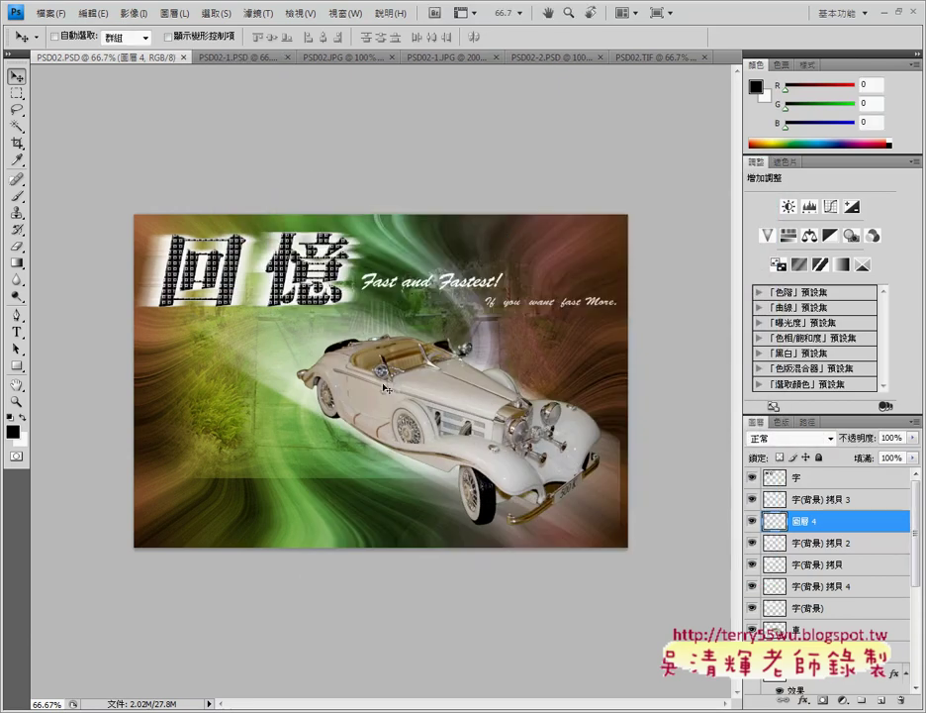